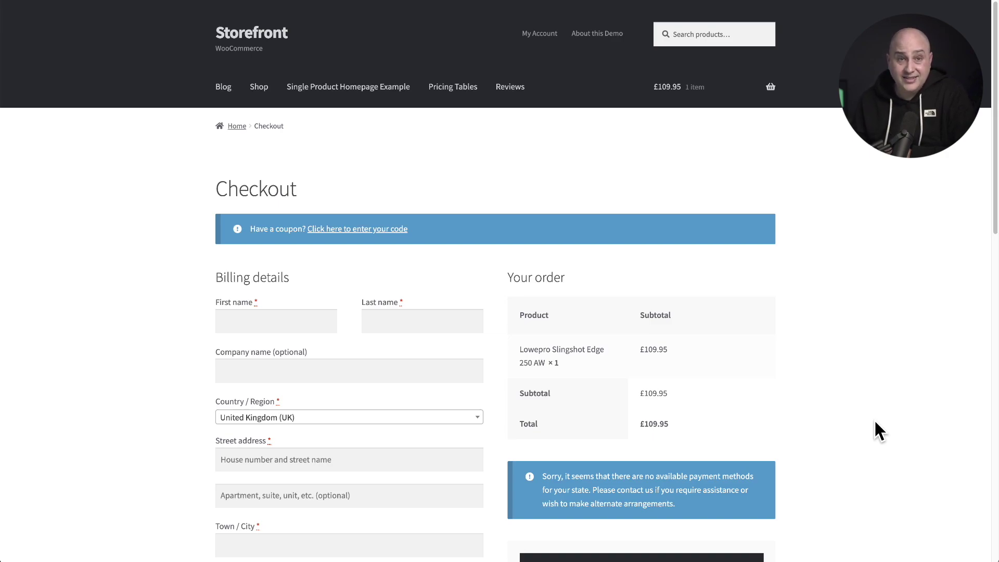
# - Examine the WooCommerce and Easy Digital Downloads demo checkout pages, including their customer, order and payment sections
pyautogui.scroll(-3, 870, 410)
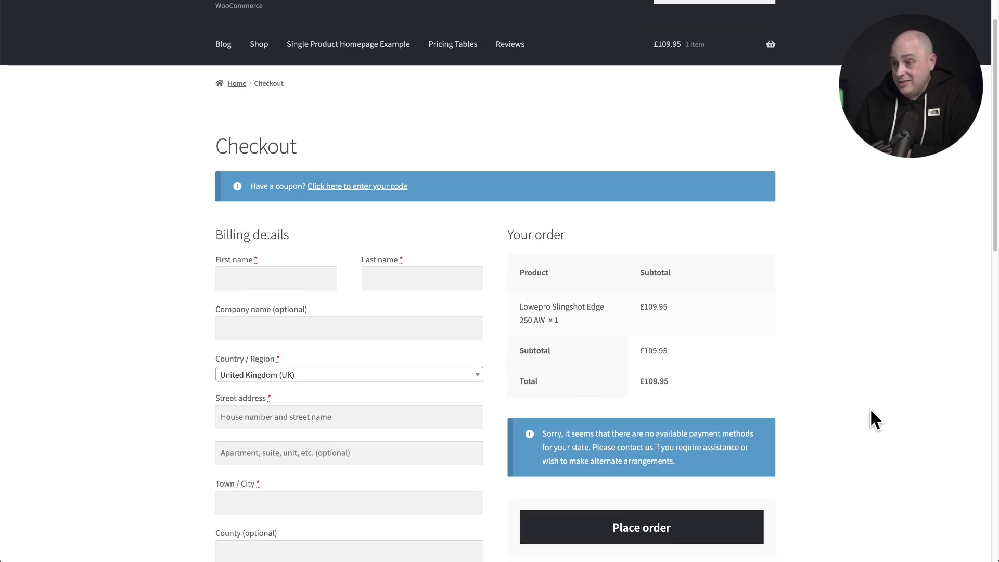
pyautogui.scroll(-3, 870, 411)
pyautogui.scroll(-2, 871, 410)
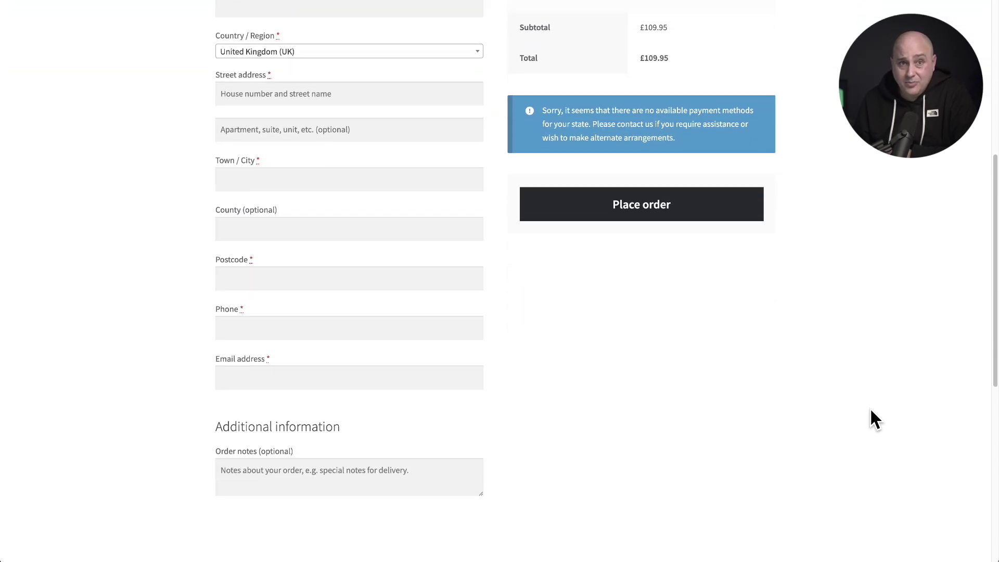
pyautogui.scroll(8, 869, 408)
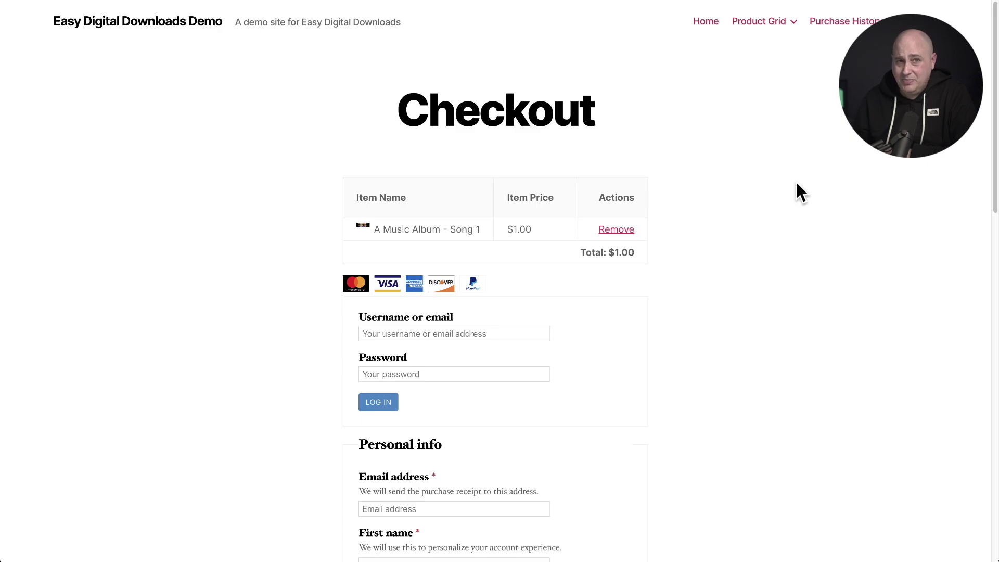
pyautogui.scroll(-10, 797, 183)
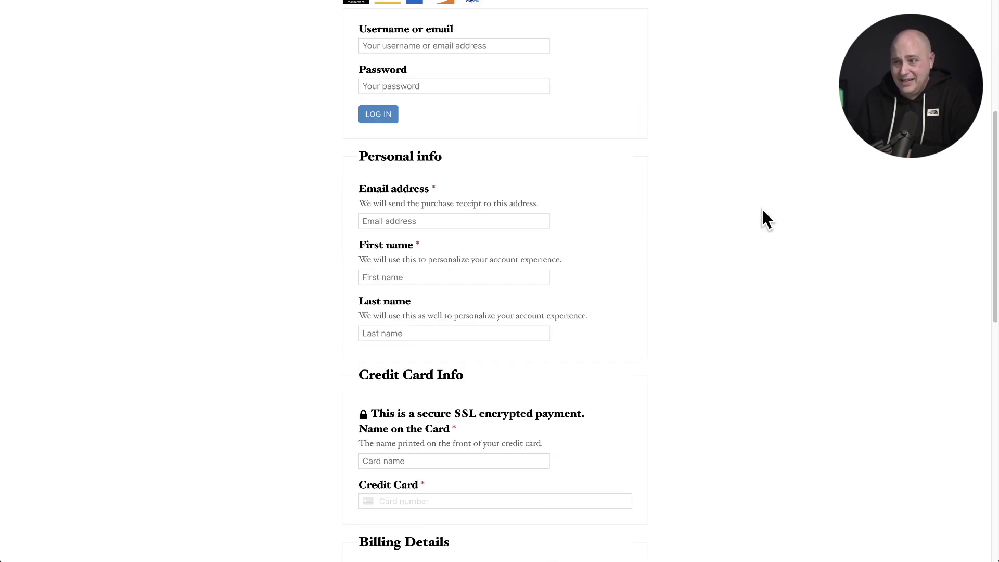
pyautogui.scroll(-4, 757, 221)
pyautogui.scroll(12, 752, 221)
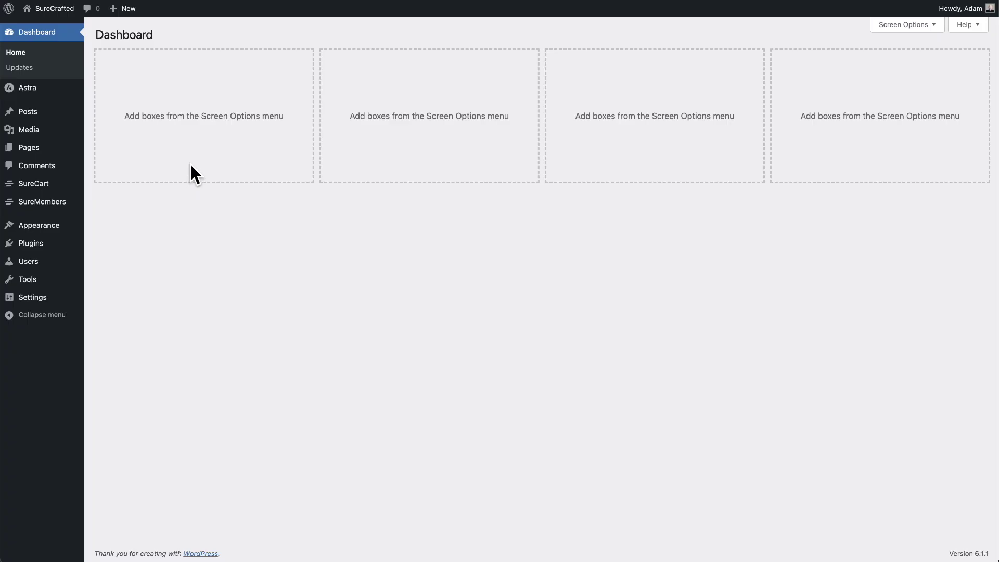
# - Search the WordPress plugin directory for surecart
pyautogui.moveTo(71, 247)
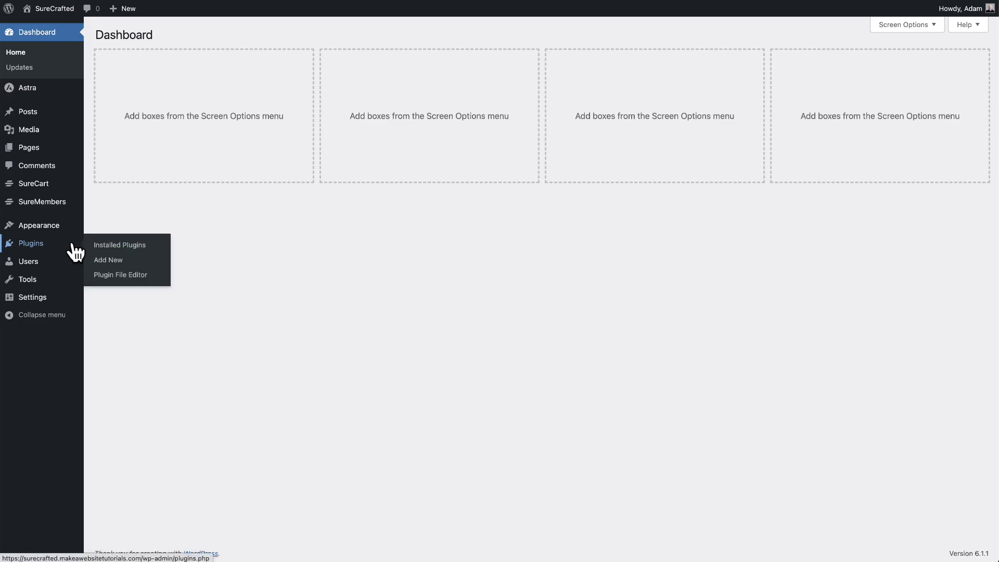
pyautogui.click(112, 259)
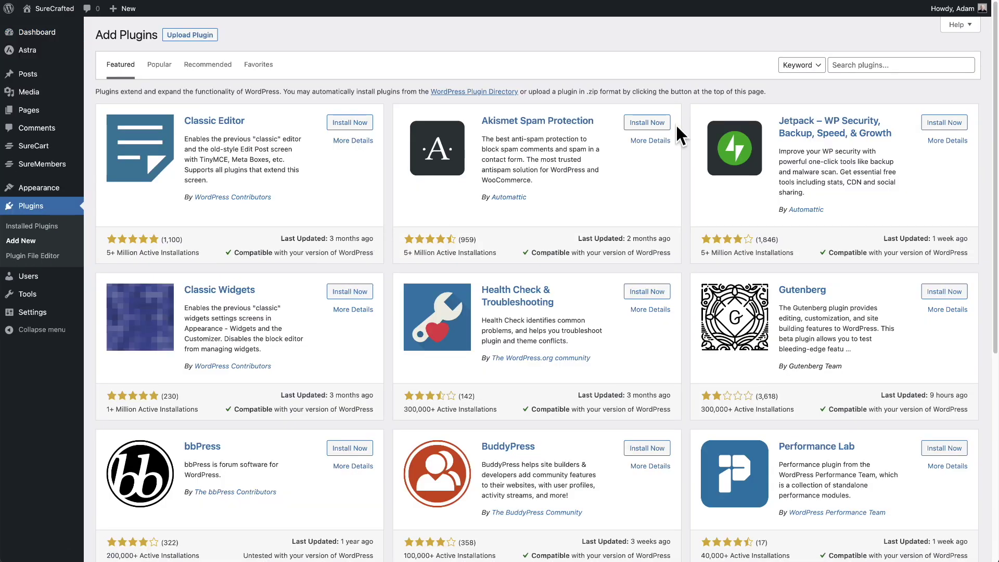
pyautogui.click(851, 69)
pyautogui.write('sure')
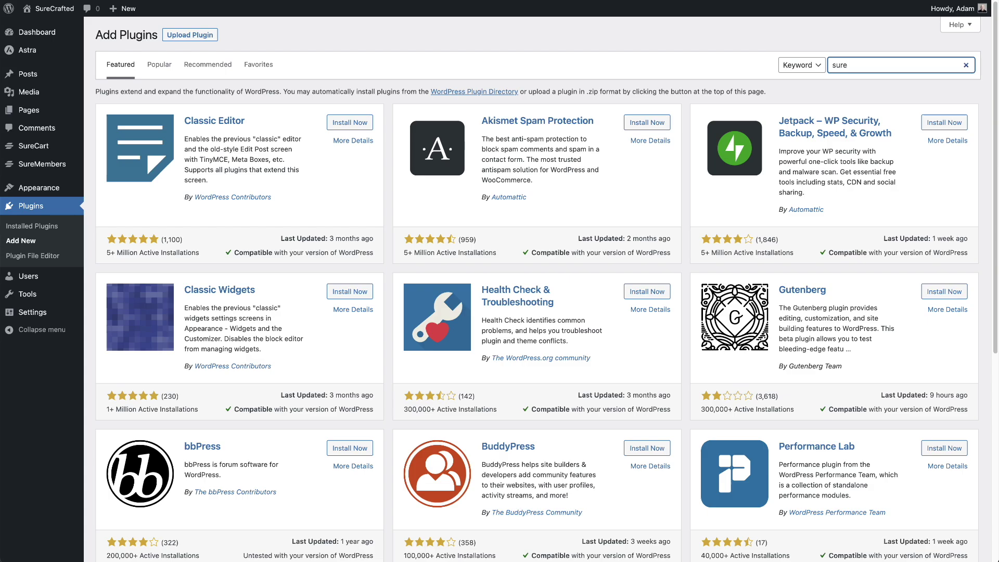
pyautogui.write('cat')
pyautogui.press('BackSpace')
pyautogui.press('BackSpace')
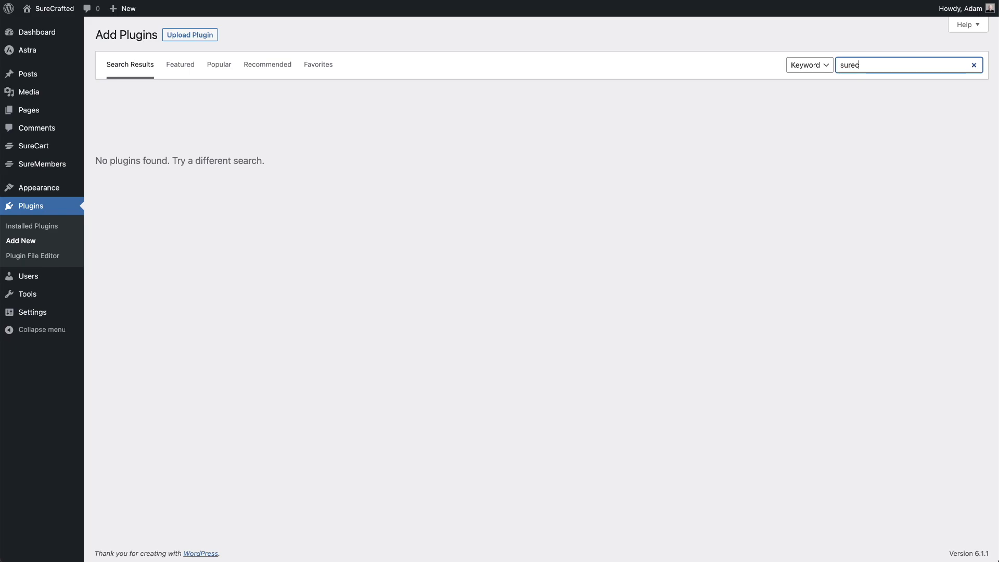
pyautogui.write('art')
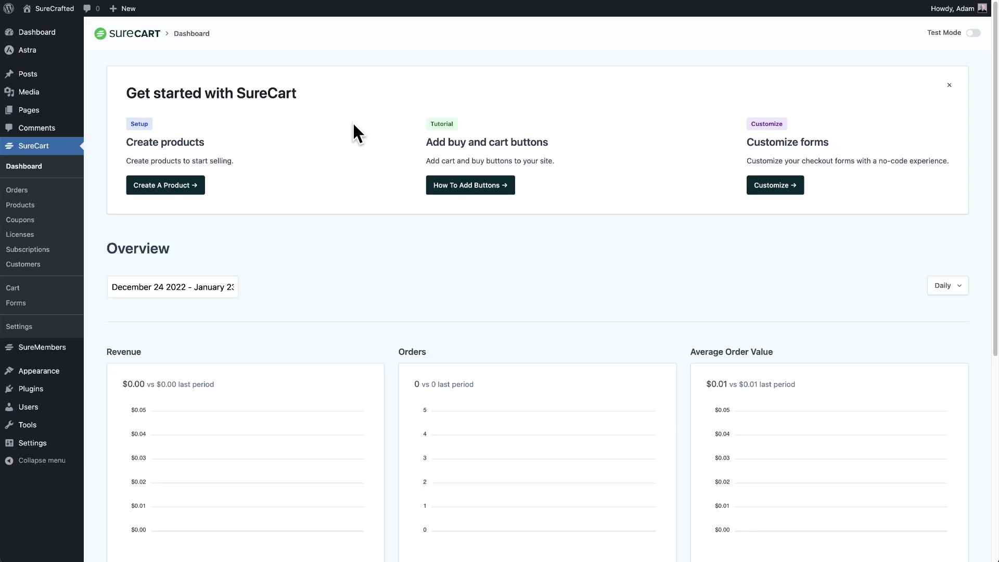
# - Open the SureCart product Ecommerce Is Easy and examine its name, pricing and other settings
pyautogui.click(45, 206)
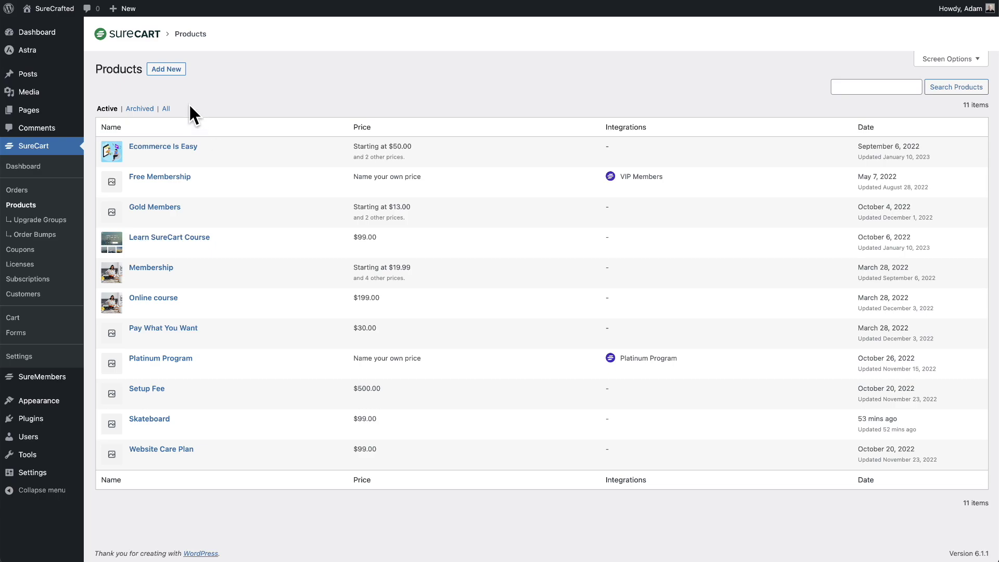
pyautogui.click(166, 69)
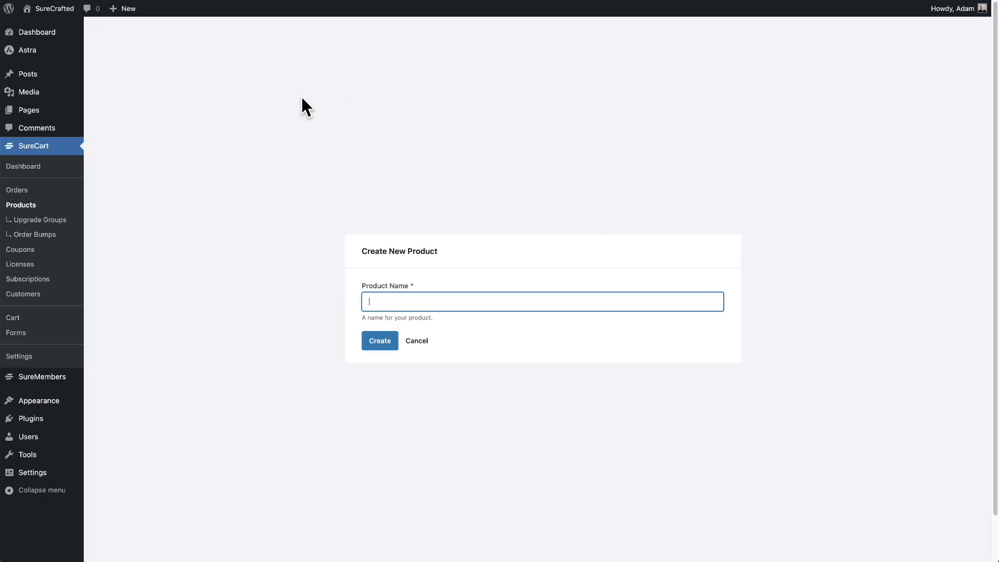
pyautogui.click(411, 343)
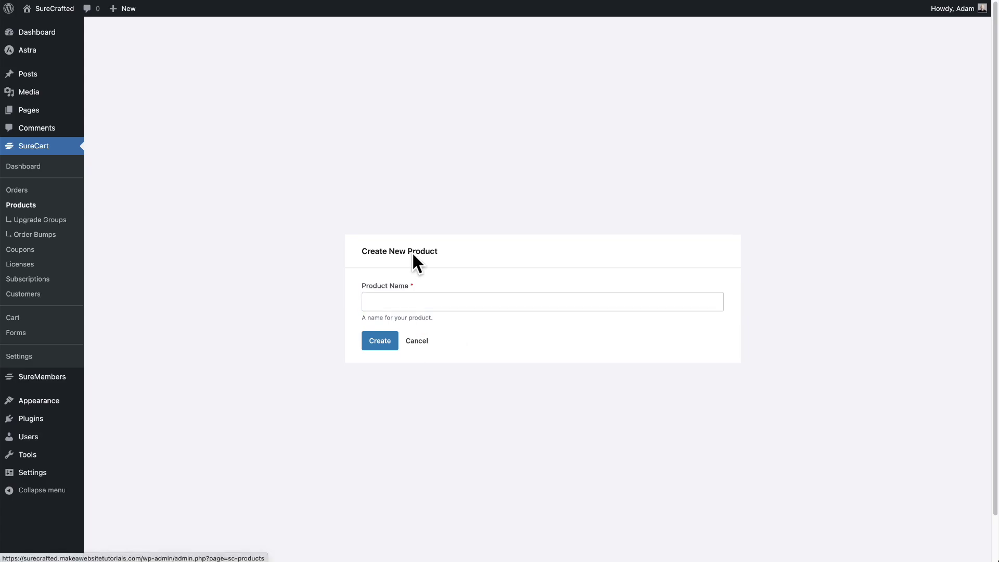
pyautogui.click(163, 151)
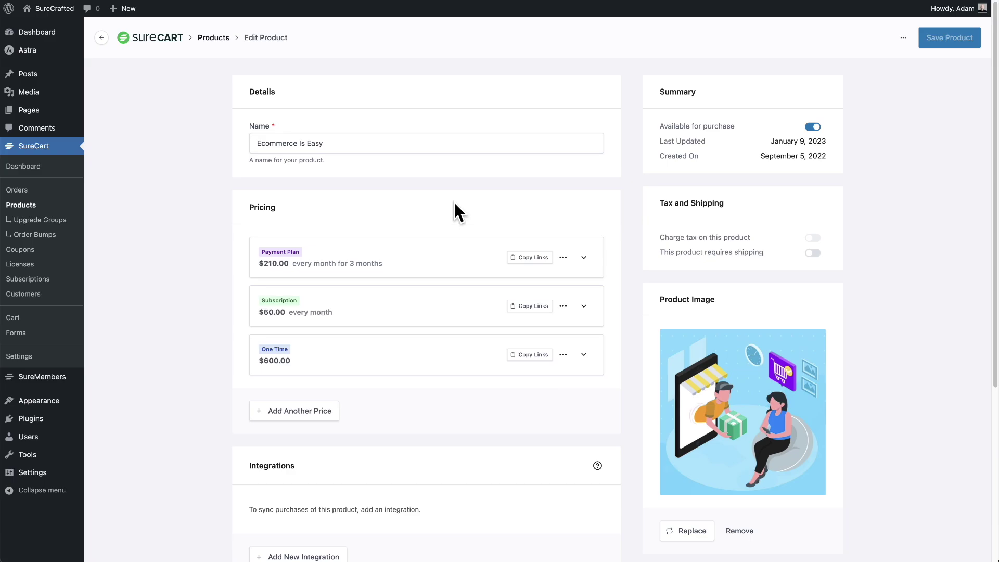
pyautogui.tripleClick(385, 141)
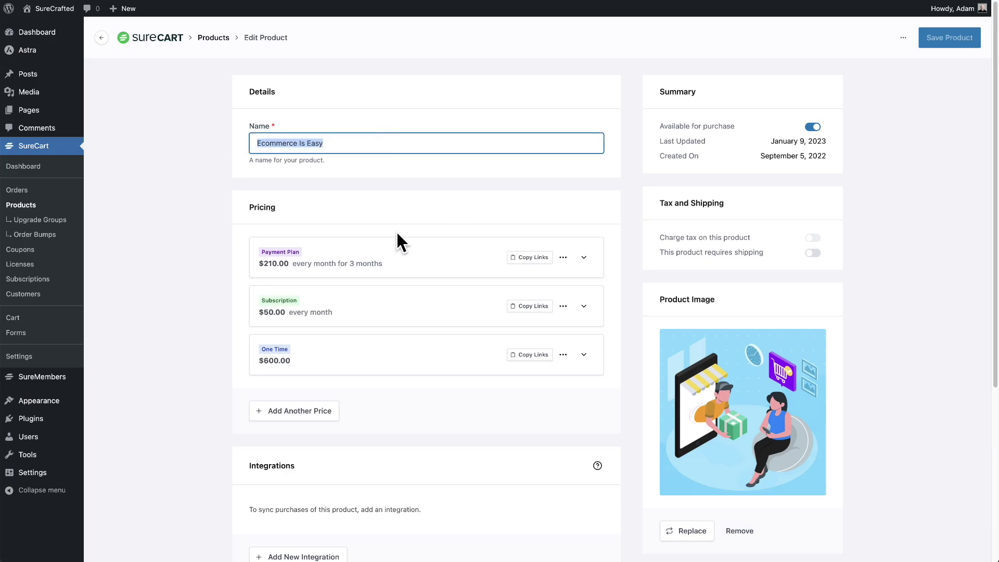
pyautogui.scroll(-5, 404, 290)
pyautogui.scroll(5, 397, 306)
# - Open SureCart's checkout forms list and examine the entry marked as Store Checkout
pyautogui.click(44, 333)
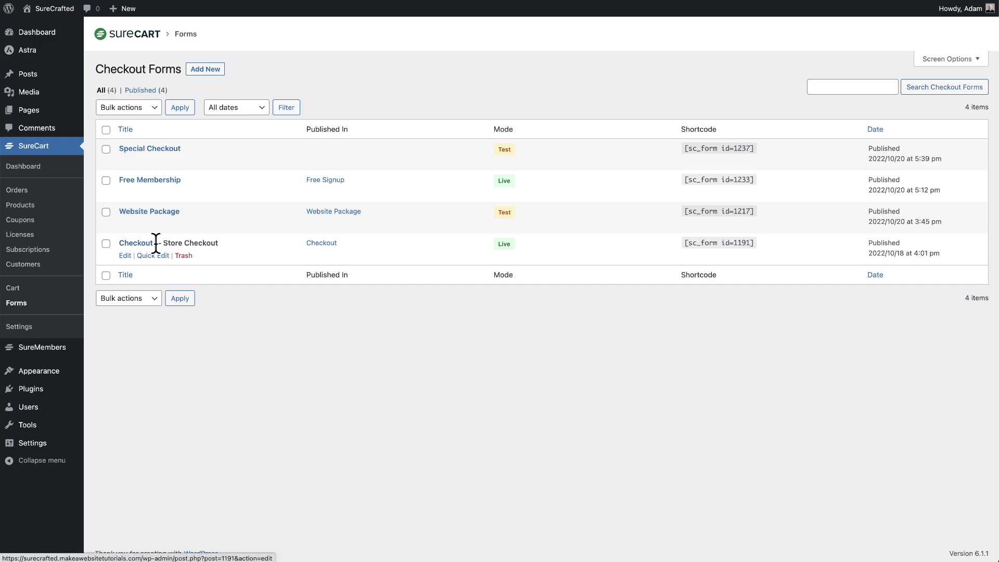
pyautogui.moveTo(163, 242); pyautogui.dragTo(223, 240)
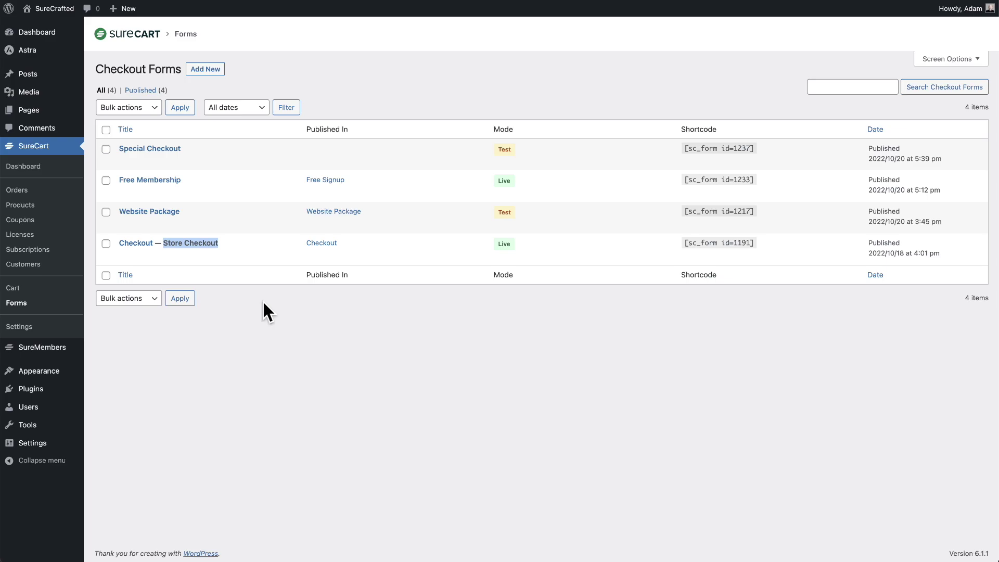
pyautogui.moveTo(200, 245)
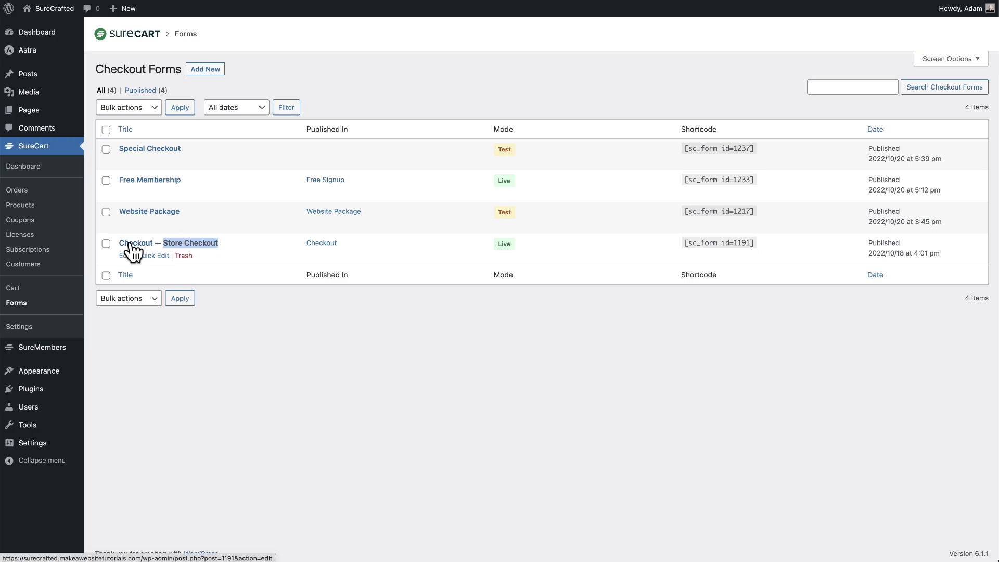
# - Open the published Store Checkout page and examine its customer, address, payment and order summary sections
pyautogui.click(32, 109)
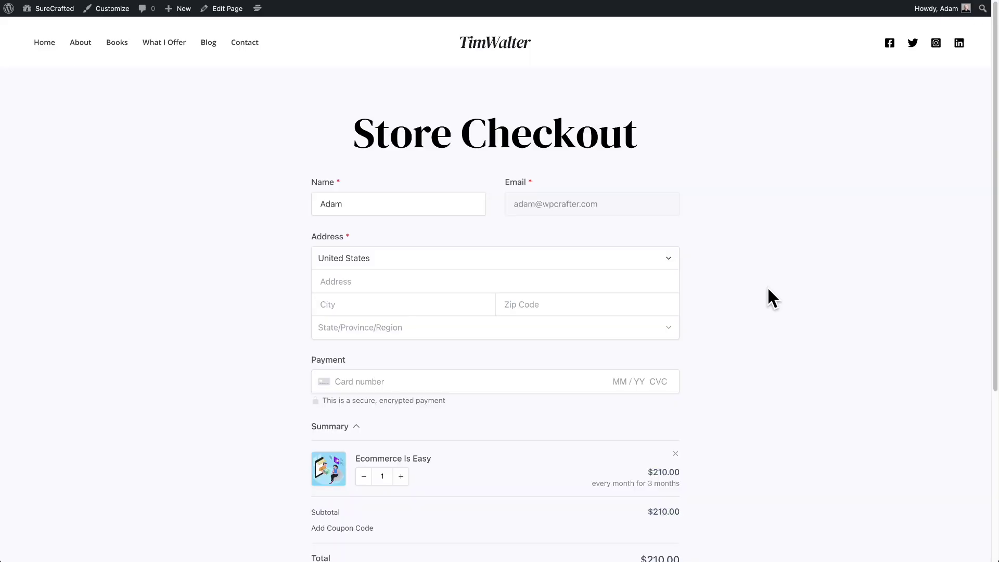
pyautogui.scroll(-1, 767, 286)
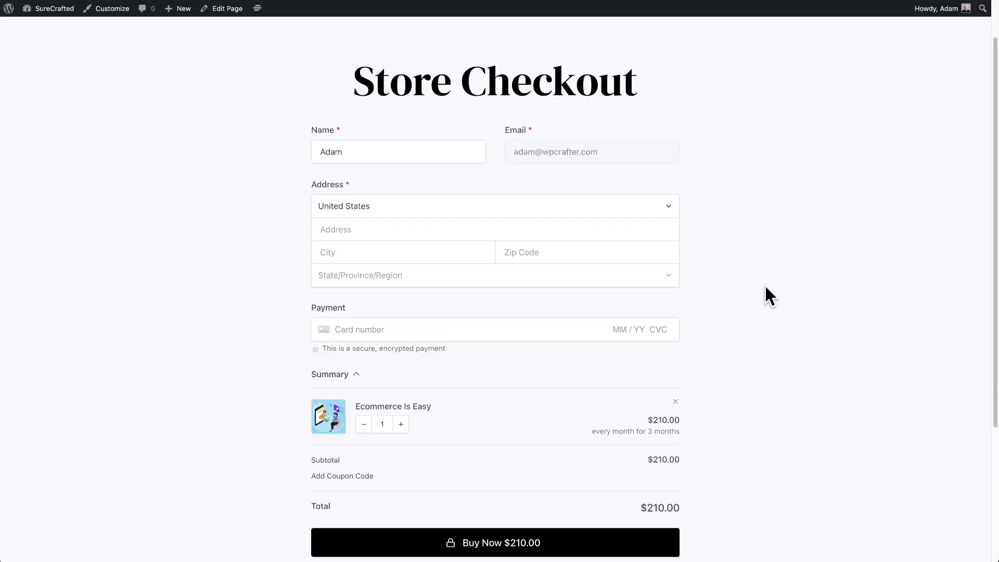
pyautogui.scroll(1, 766, 288)
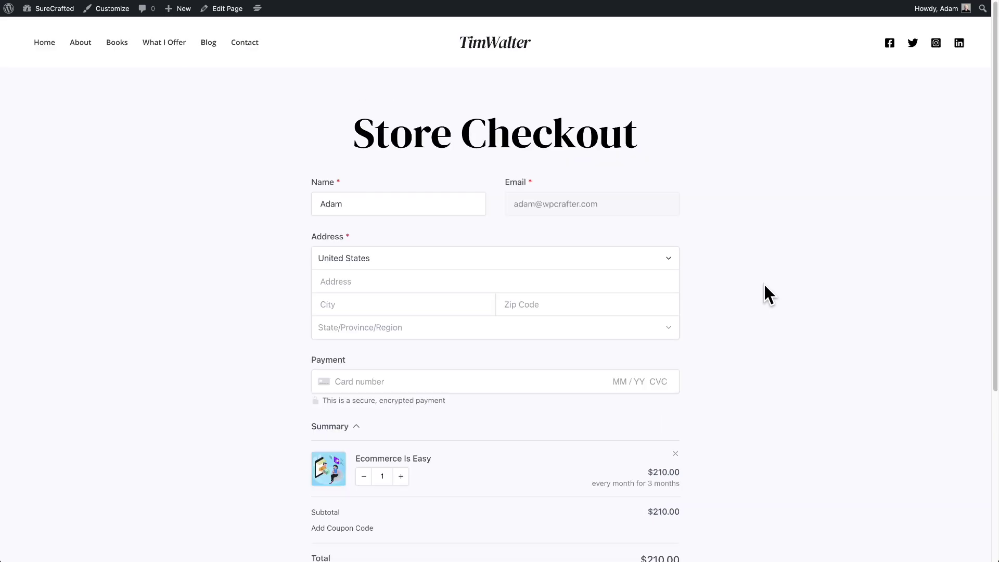
pyautogui.scroll(-5, 764, 285)
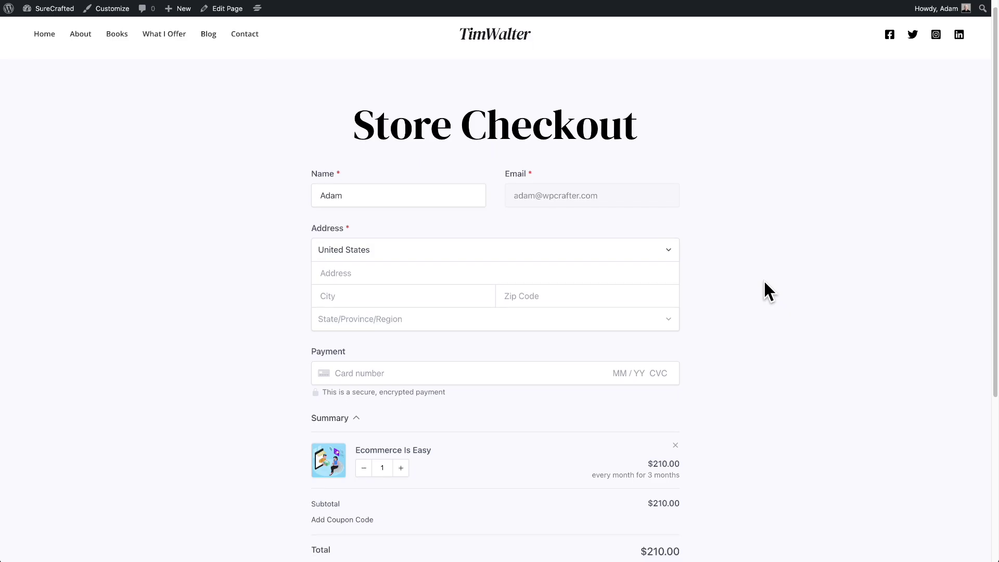
pyautogui.scroll(5, 765, 286)
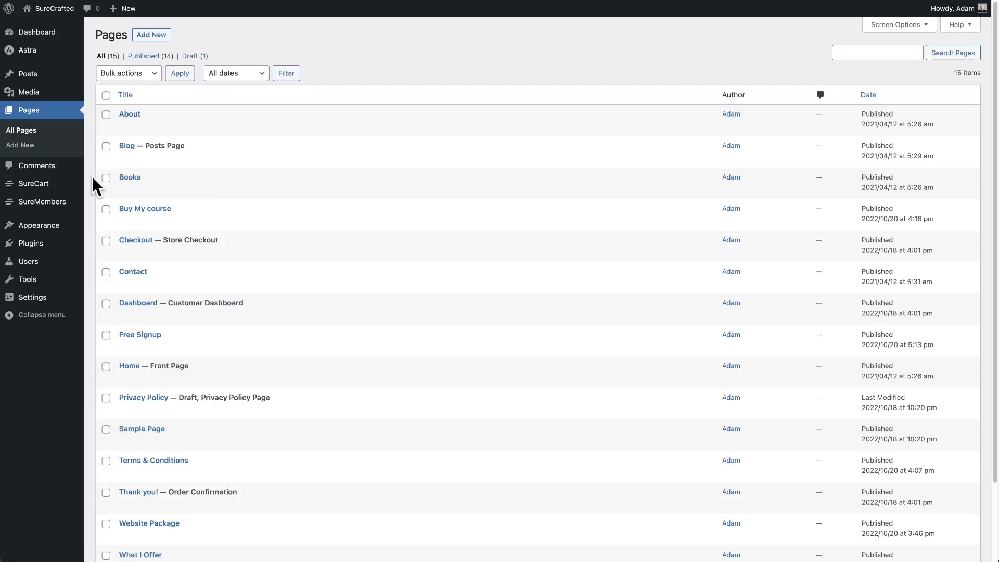
# - Open the Checkout form marked as Store Checkout for editing and select its Form block
pyautogui.moveTo(44, 186)
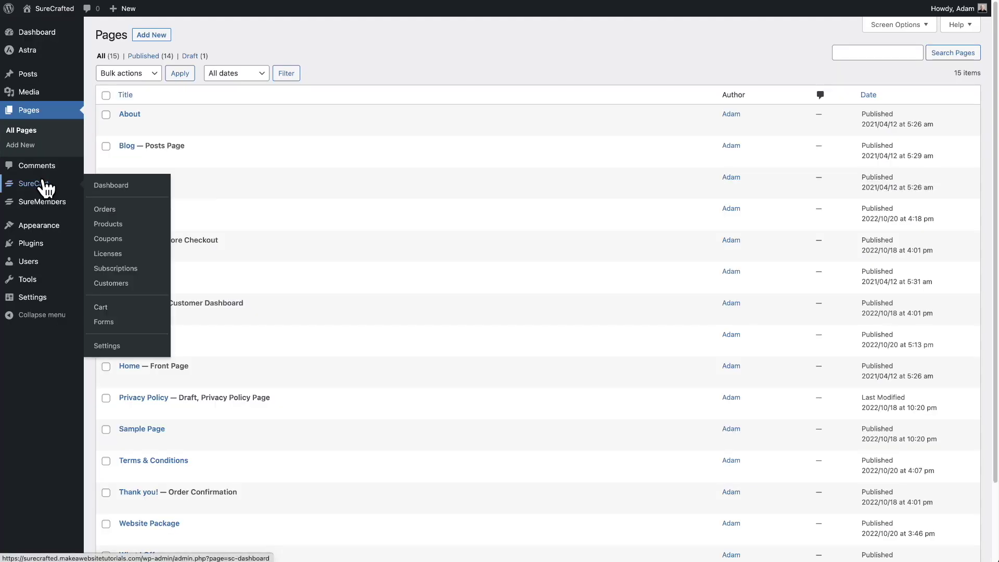
pyautogui.click(124, 327)
pyautogui.click(137, 245)
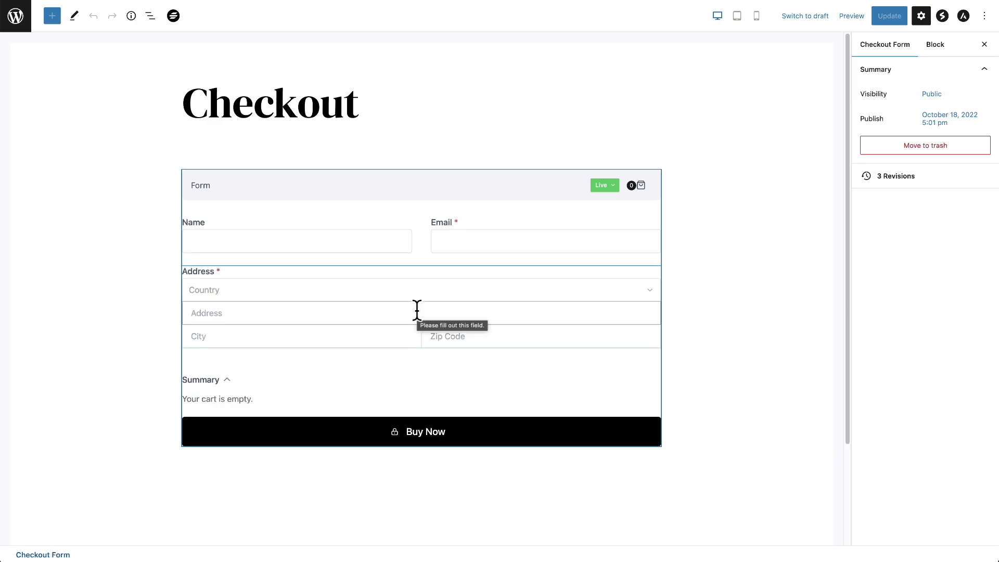
pyautogui.click(434, 197)
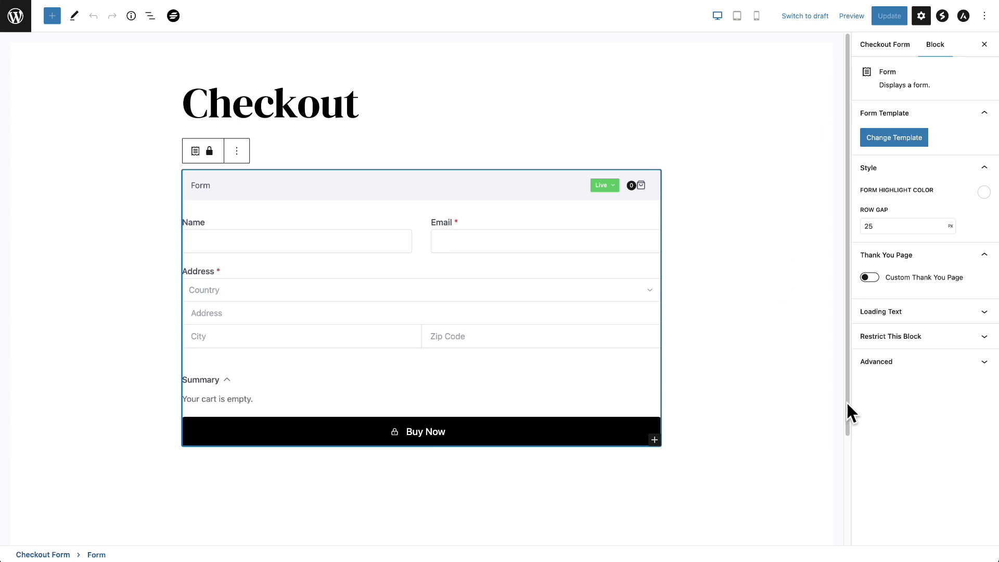
# - Replace the checkout form's template with the Two Column design, without adding default products or a custom thank you page
pyautogui.click(882, 141)
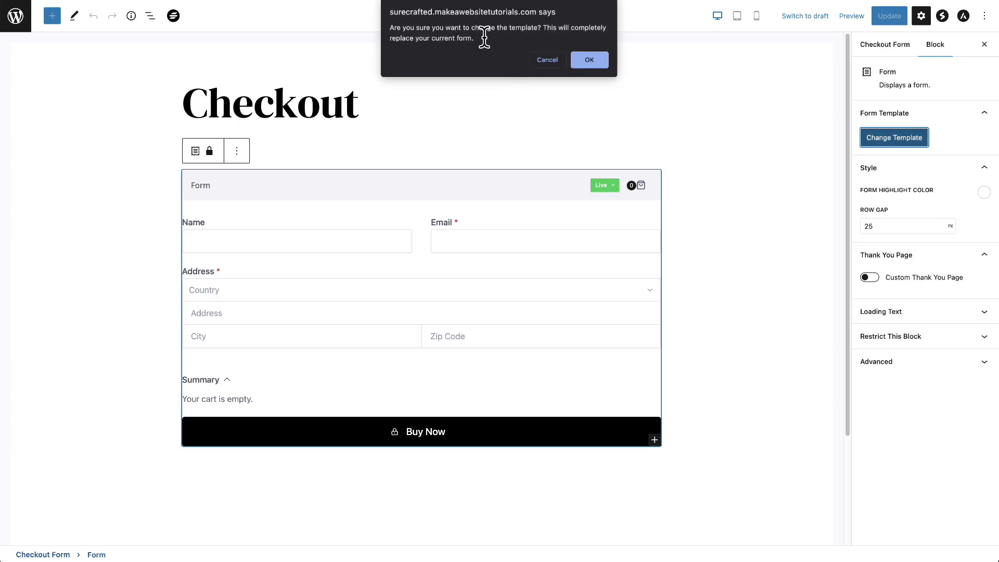
pyautogui.click(593, 60)
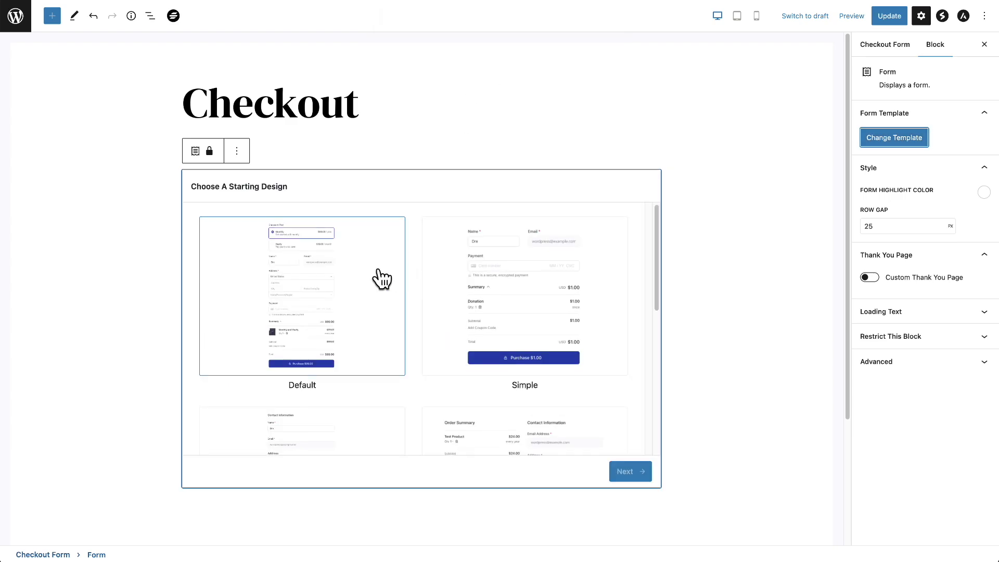
pyautogui.scroll(-5, 375, 279)
pyautogui.scroll(-2, 383, 280)
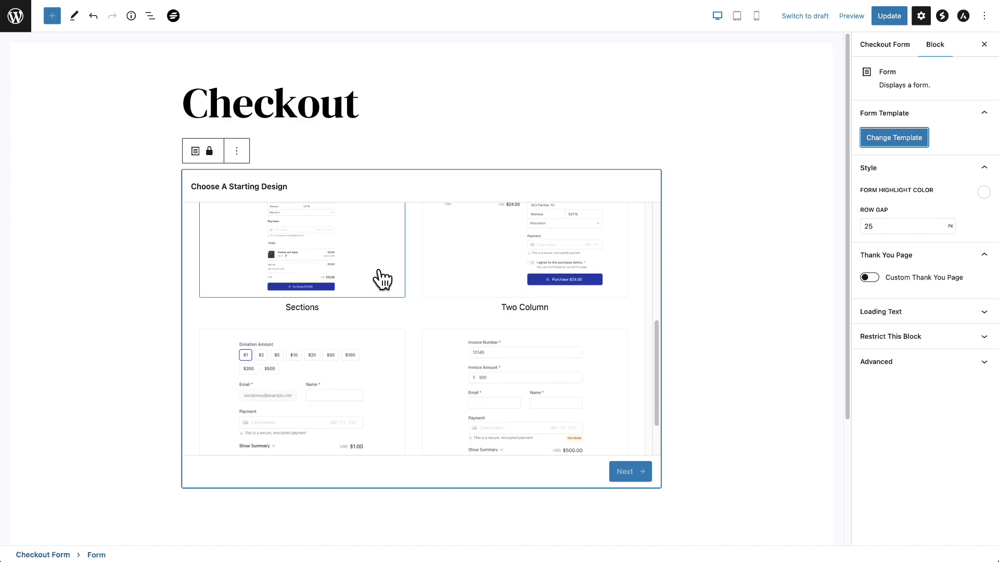
pyautogui.scroll(5, 383, 280)
pyautogui.scroll(-2, 383, 280)
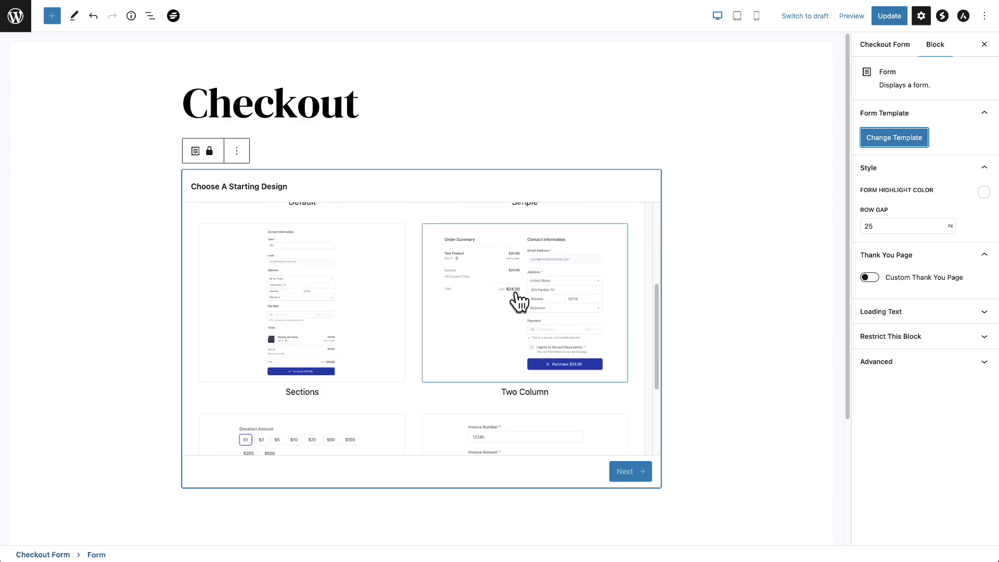
pyautogui.click(536, 309)
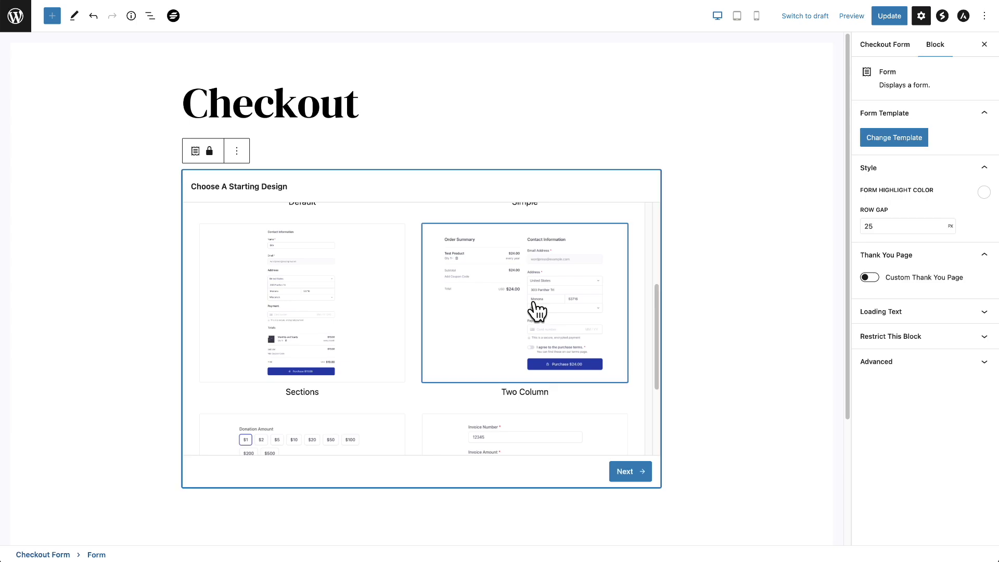
pyautogui.click(634, 473)
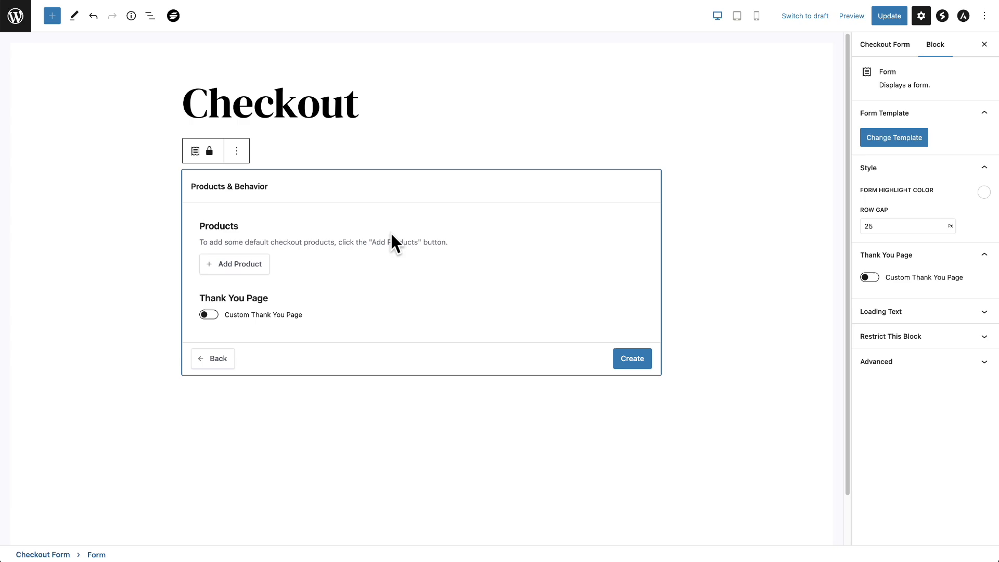
pyautogui.click(634, 359)
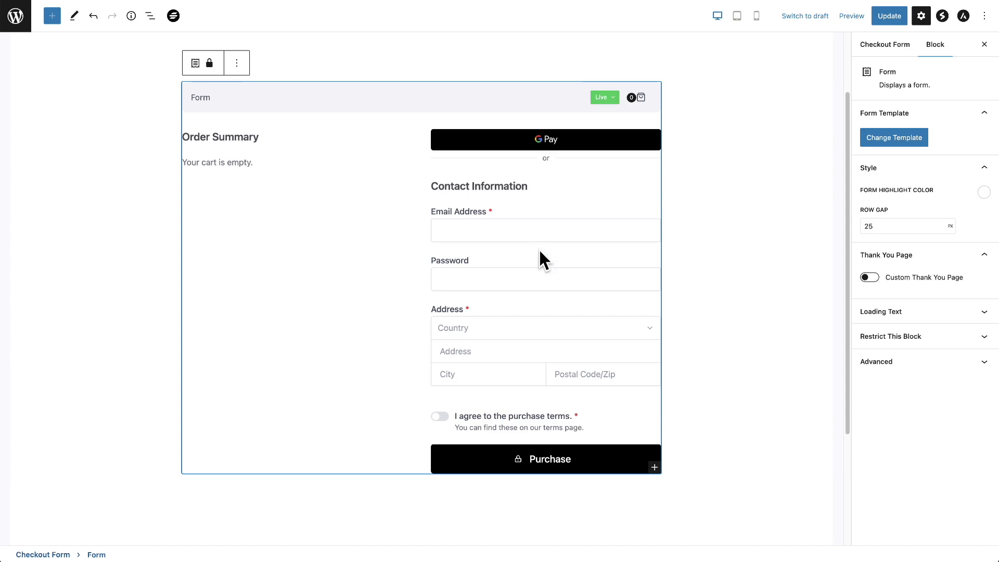
pyautogui.moveTo(540, 251)
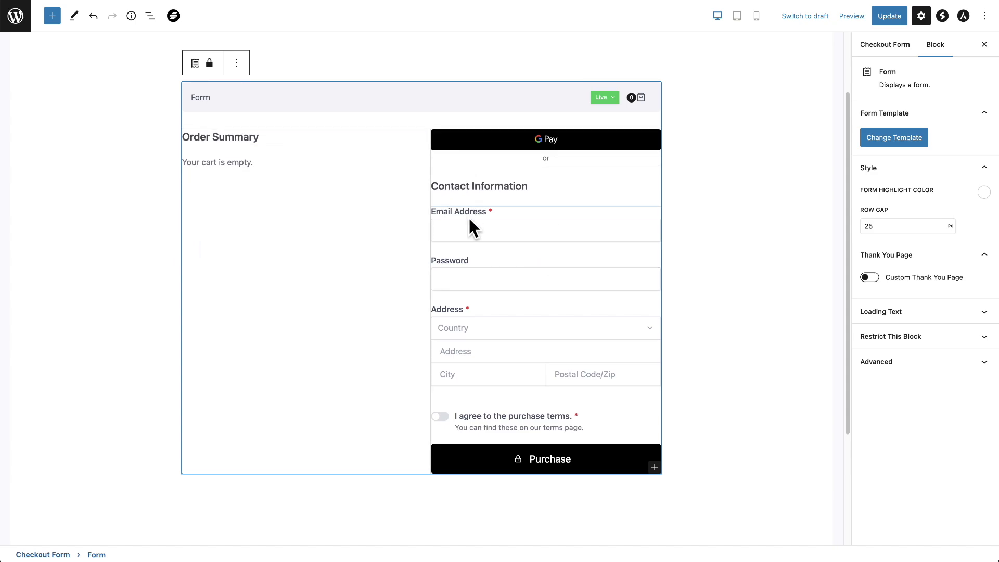
pyautogui.moveTo(368, 217)
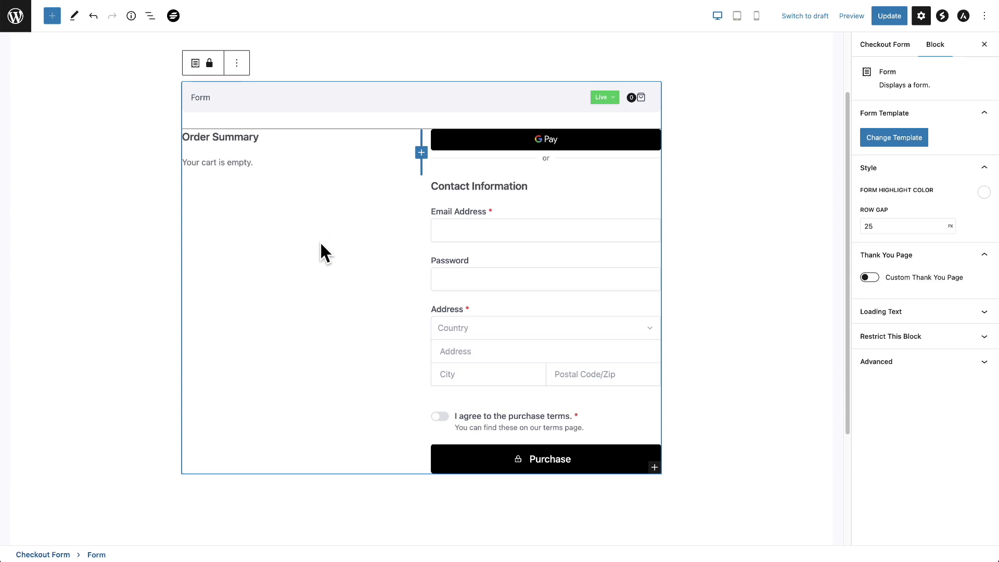
# - Expand the form's block structure and move the contact information column ahead of the Order Summary column
pyautogui.click(151, 17)
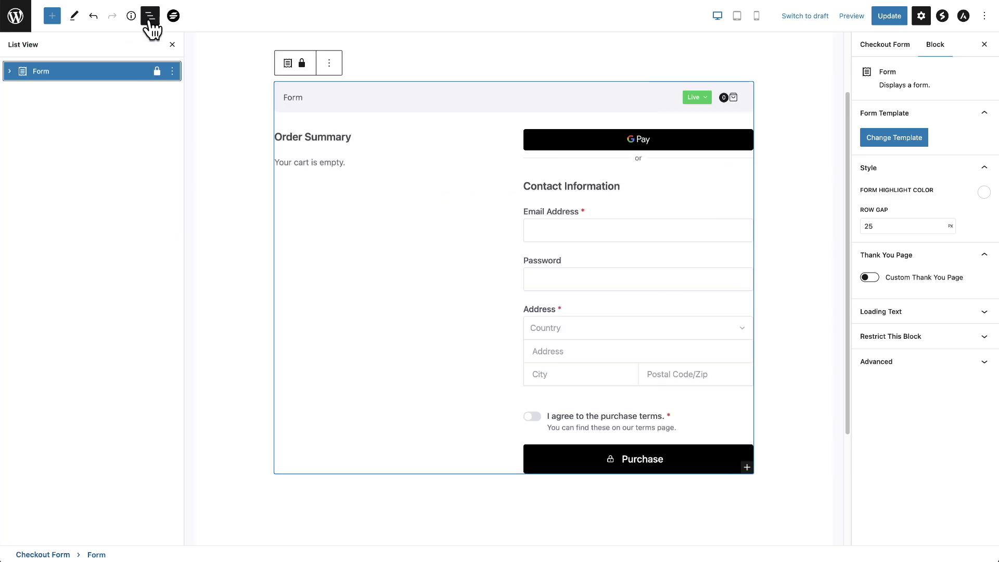
pyautogui.click(9, 71)
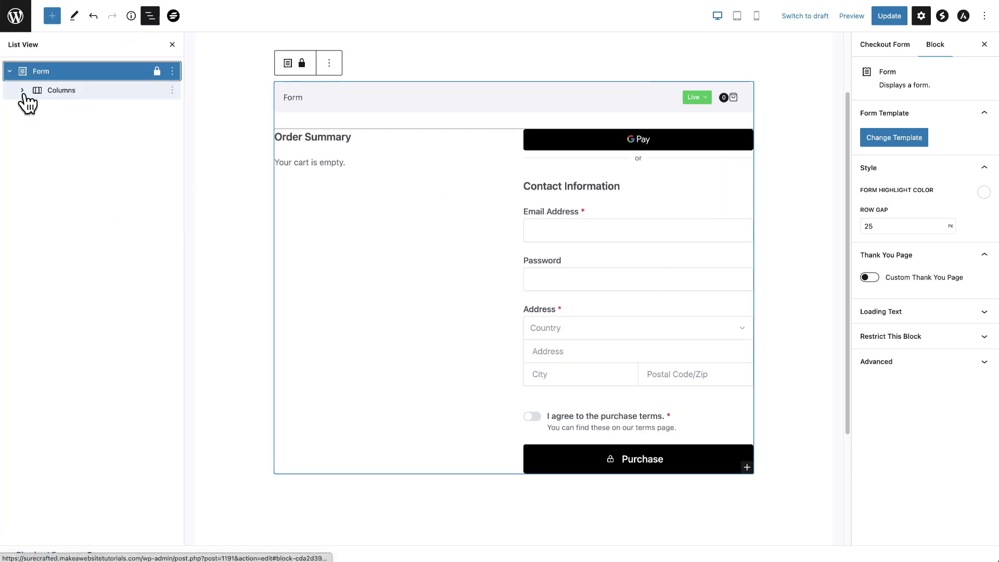
pyautogui.click(22, 90)
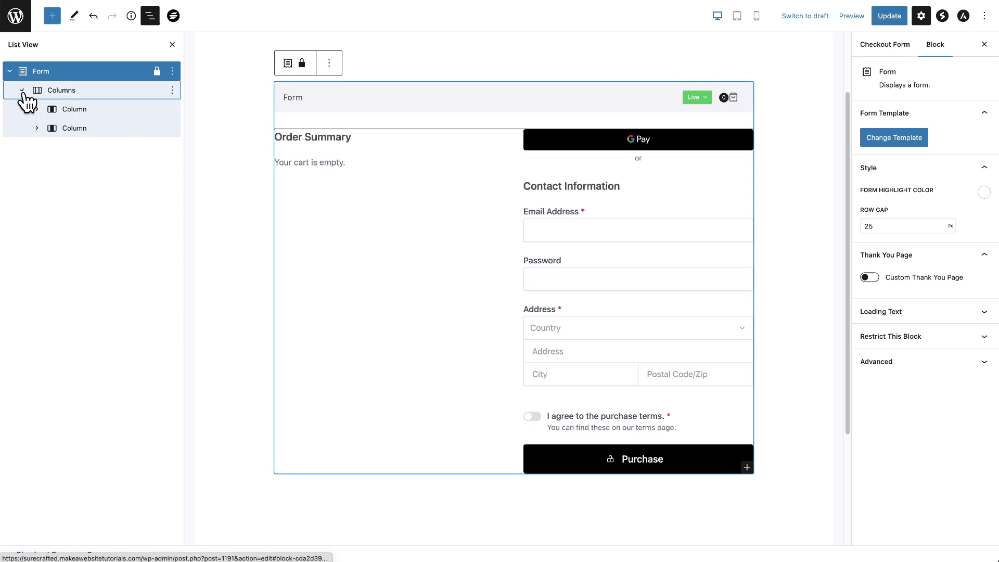
pyautogui.click(87, 110)
pyautogui.click(93, 129)
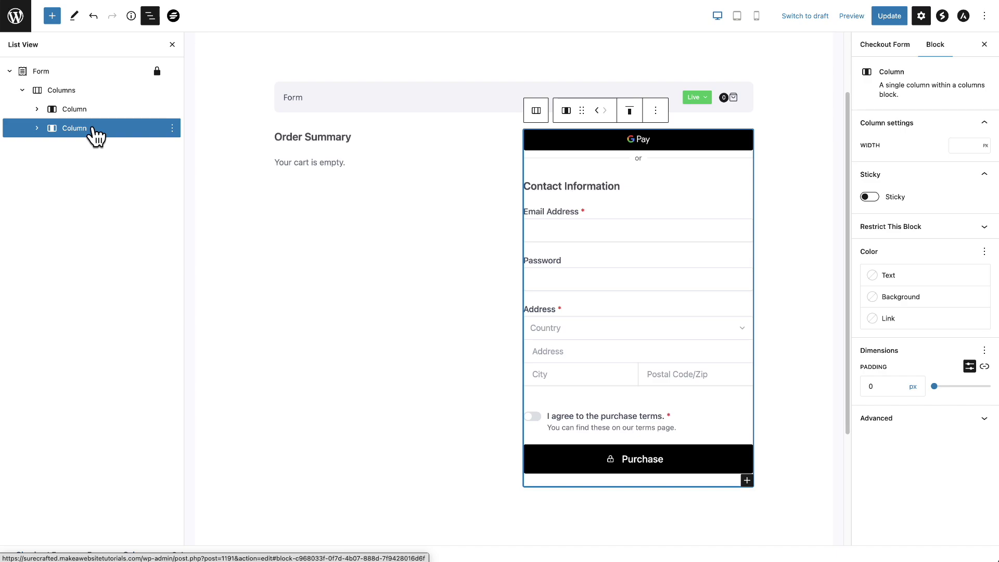
pyautogui.moveTo(94, 129); pyautogui.dragTo(91, 105)
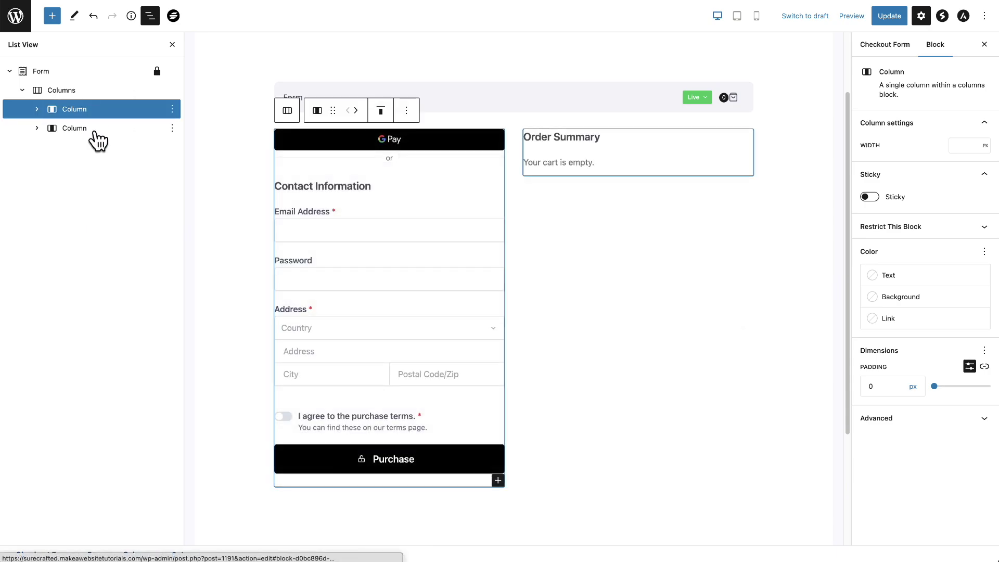
# - Delete the Express Payment block from the contact information column
pyautogui.click(37, 109)
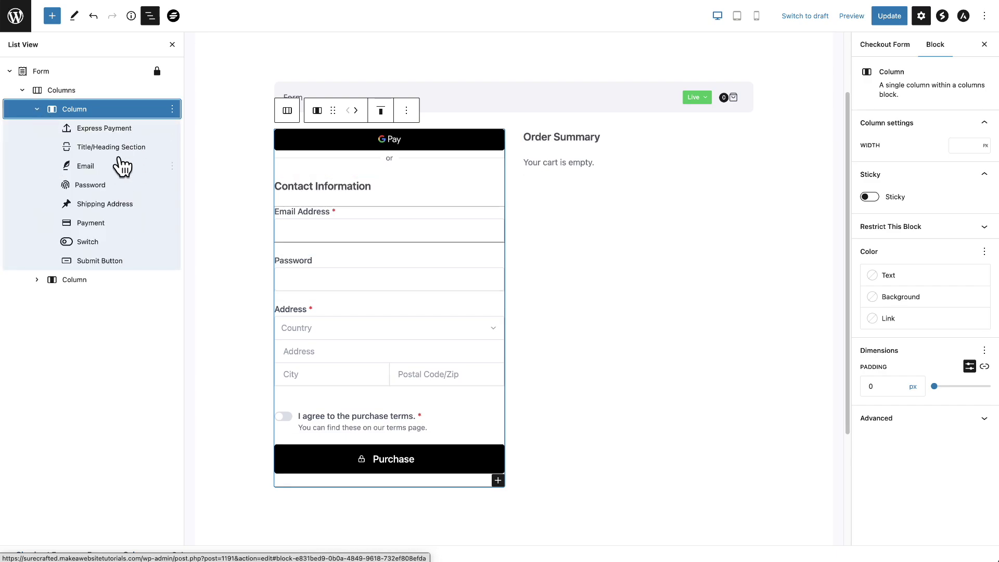
pyautogui.click(157, 129)
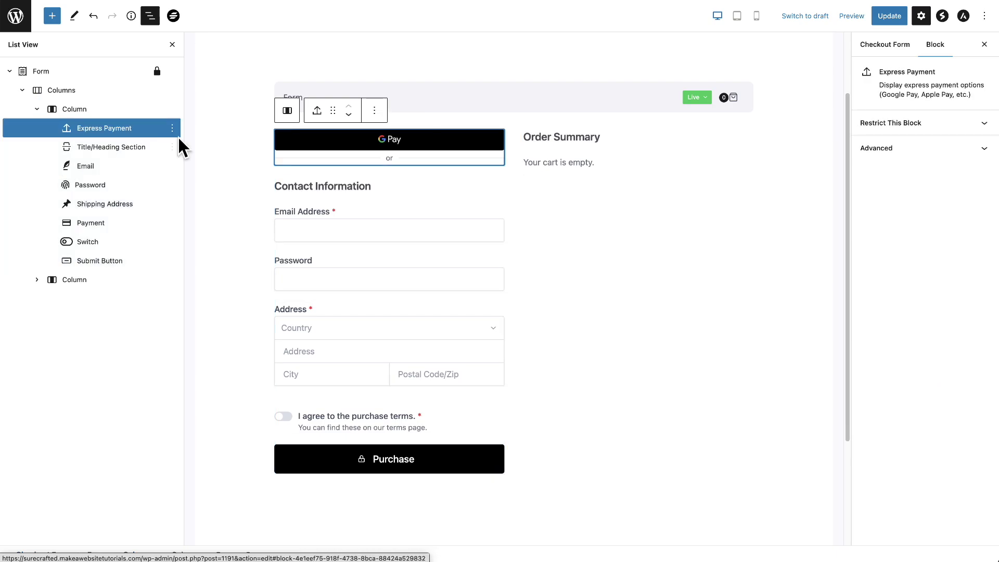
pyautogui.click(172, 128)
pyautogui.click(213, 287)
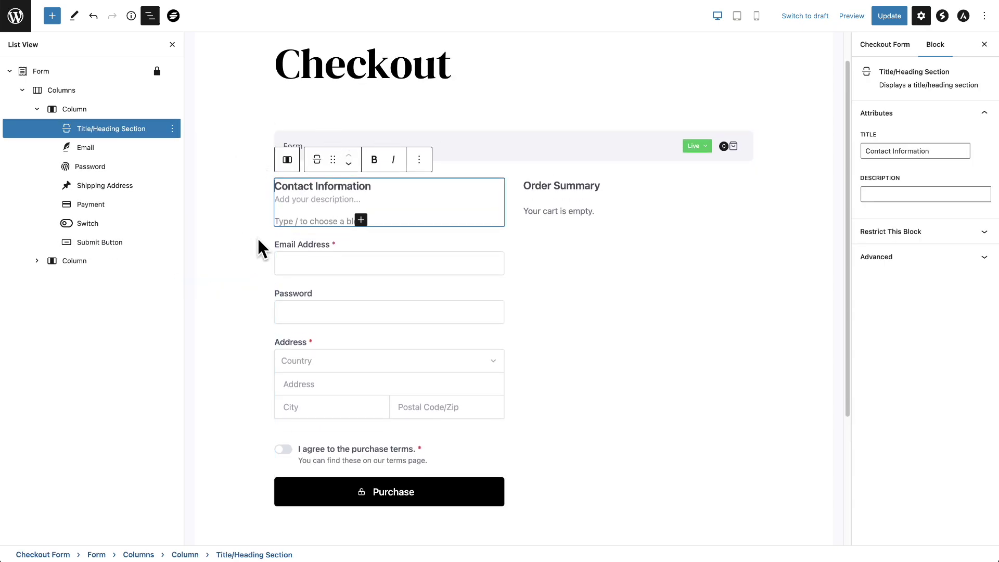
# - Select the contact information column and set its padding to 70 px
pyautogui.click(115, 149)
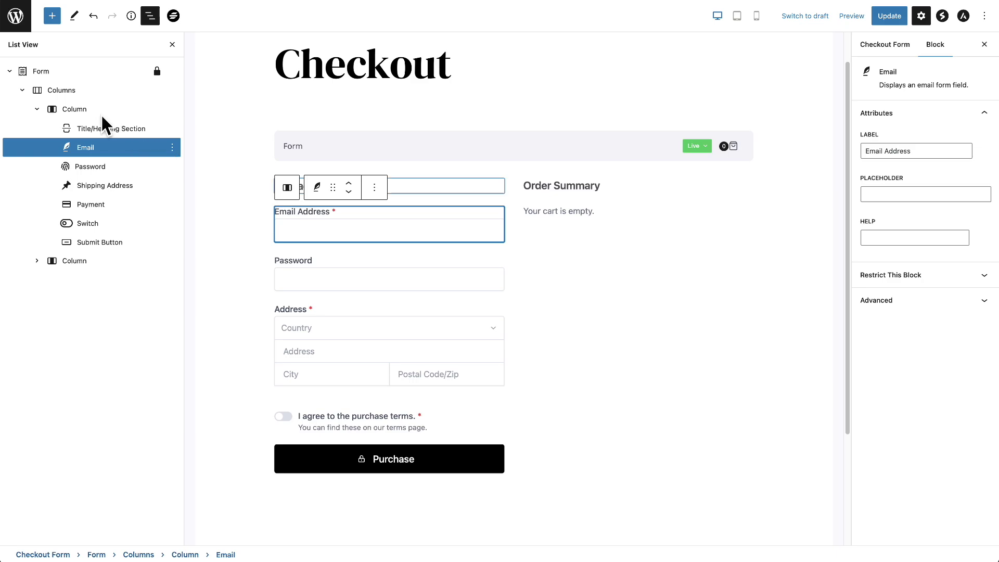
pyautogui.click(75, 110)
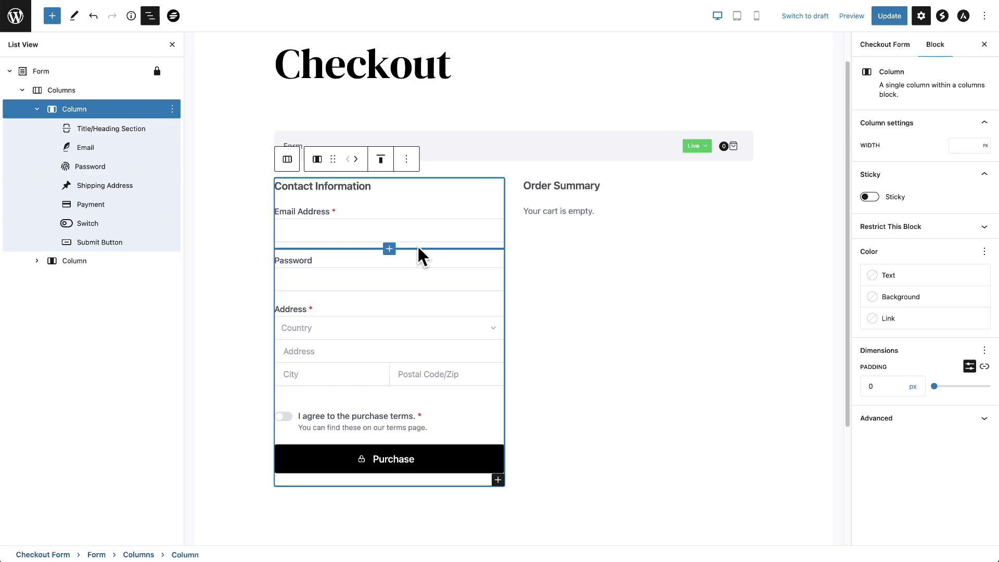
pyautogui.doubleClick(862, 351)
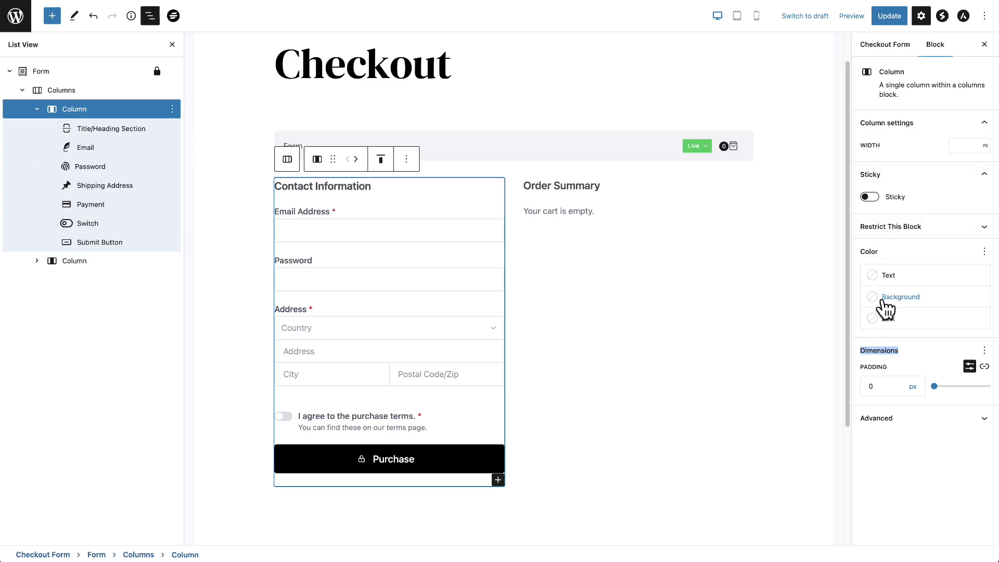
pyautogui.click(869, 385)
pyautogui.write('7')
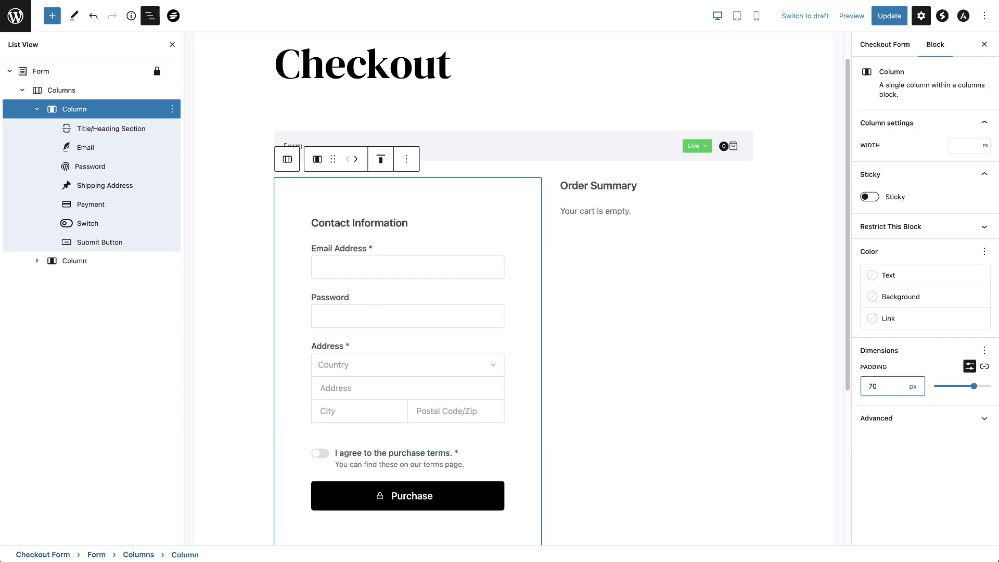
pyautogui.scroll(-3, 531, 350)
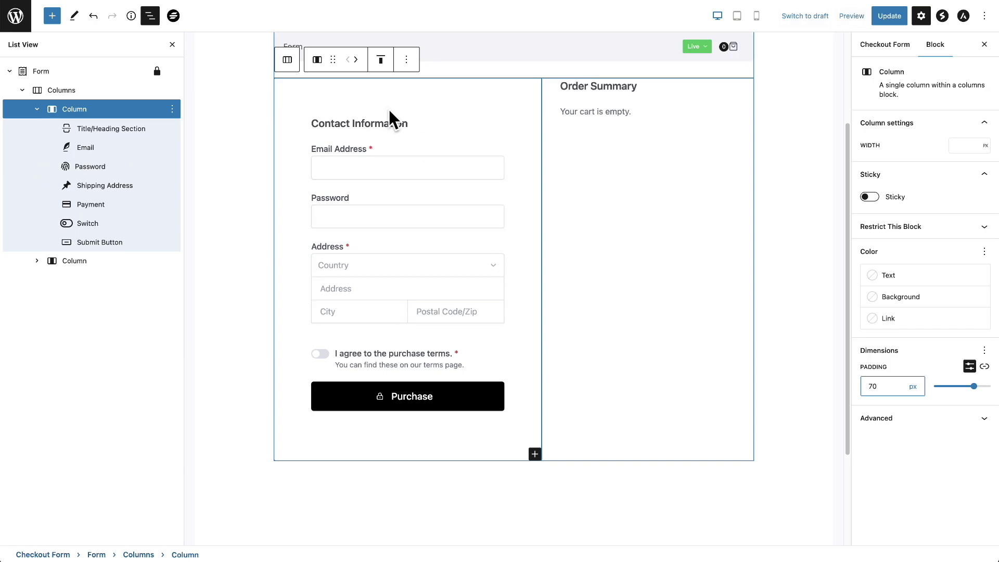
pyautogui.scroll(1, 389, 111)
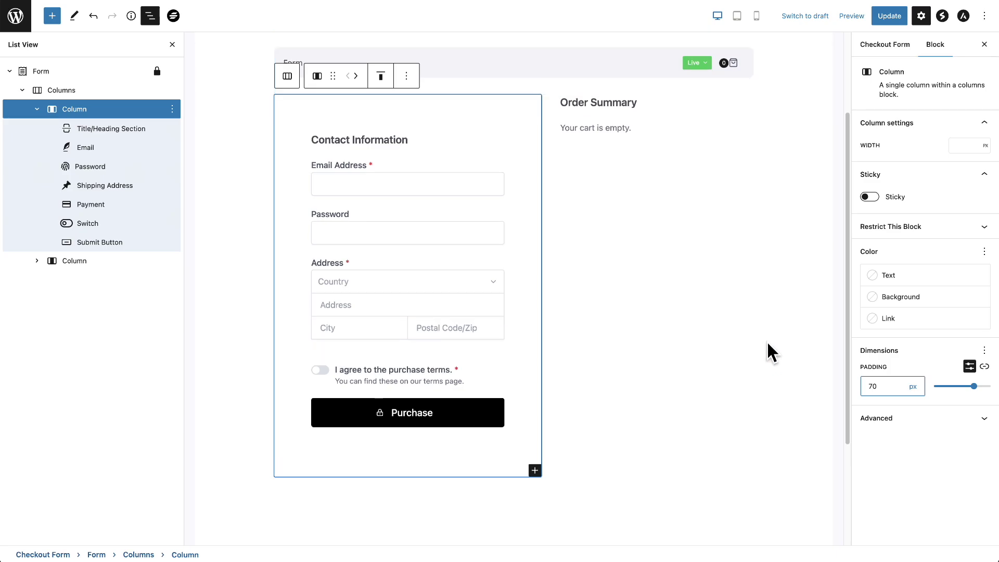
# - Give the contact information column the theme's light gray solid background color
pyautogui.click(885, 298)
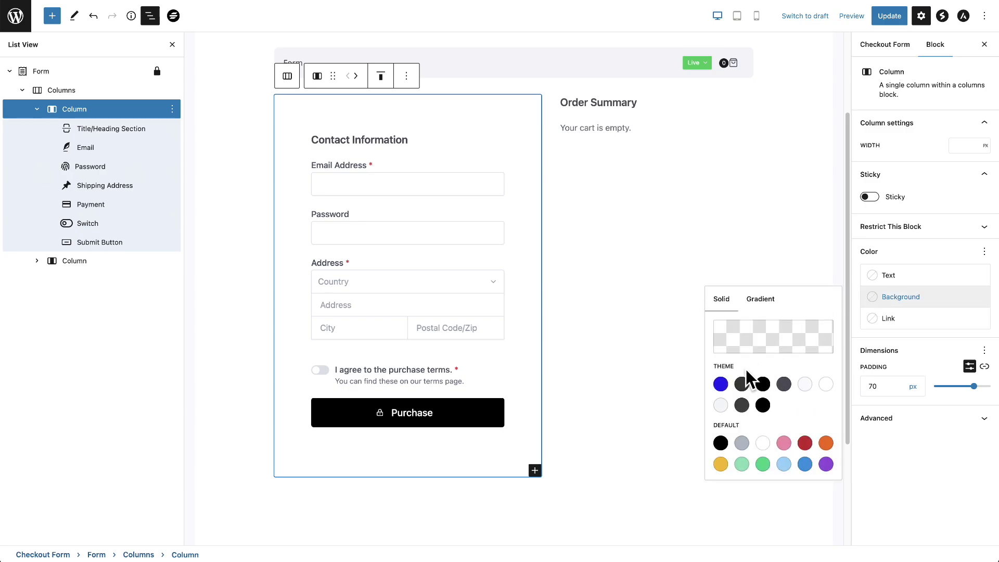
pyautogui.click(722, 406)
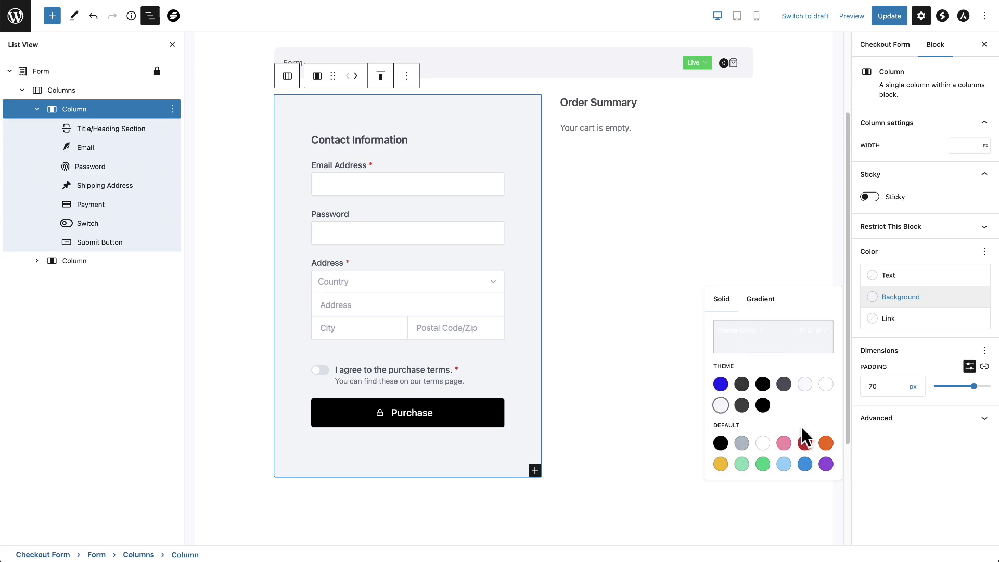
pyautogui.click(761, 354)
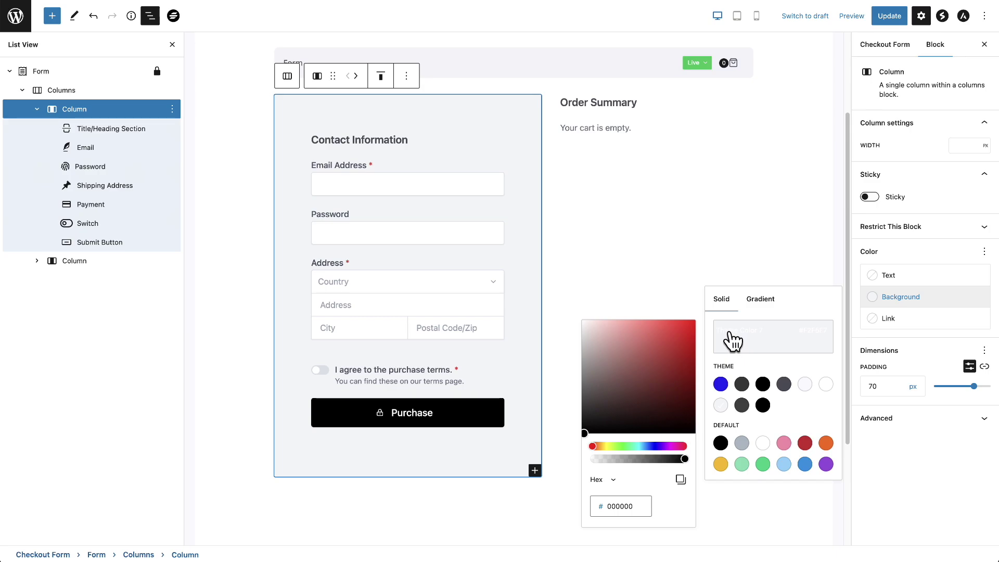
pyautogui.click(925, 447)
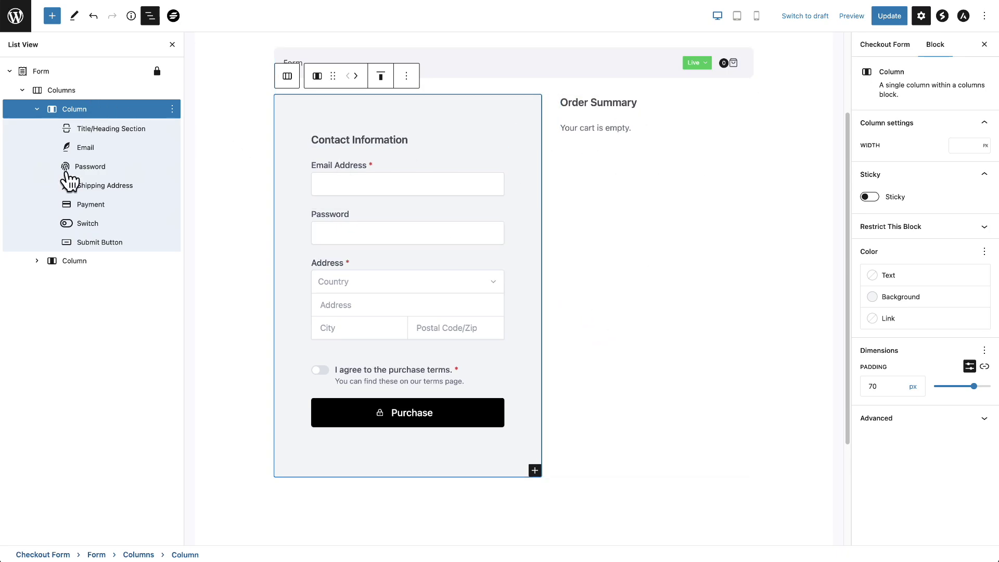
# - Set the Order Summary column's padding to 70 px and save the updated checkout form
pyautogui.click(75, 262)
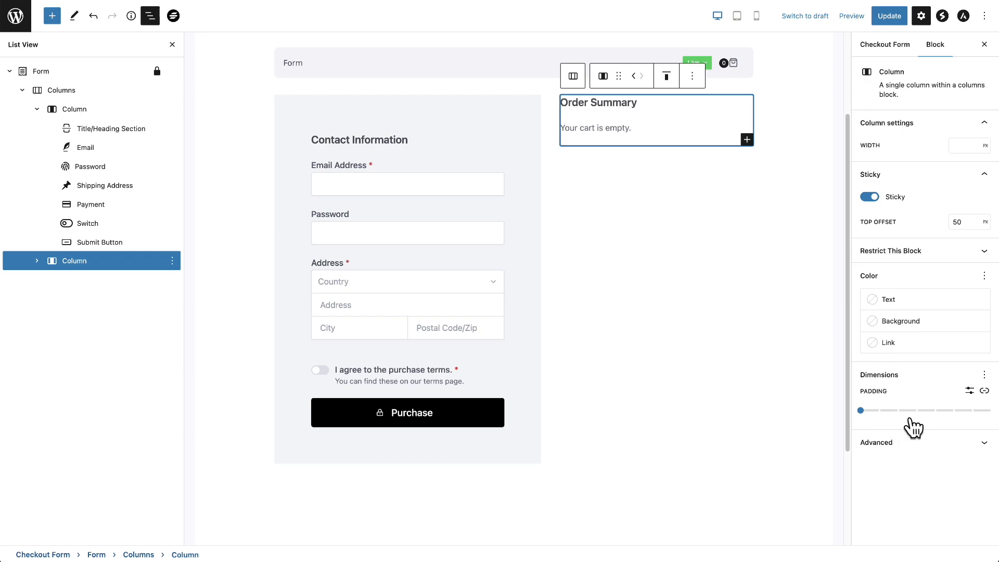
pyautogui.click(971, 391)
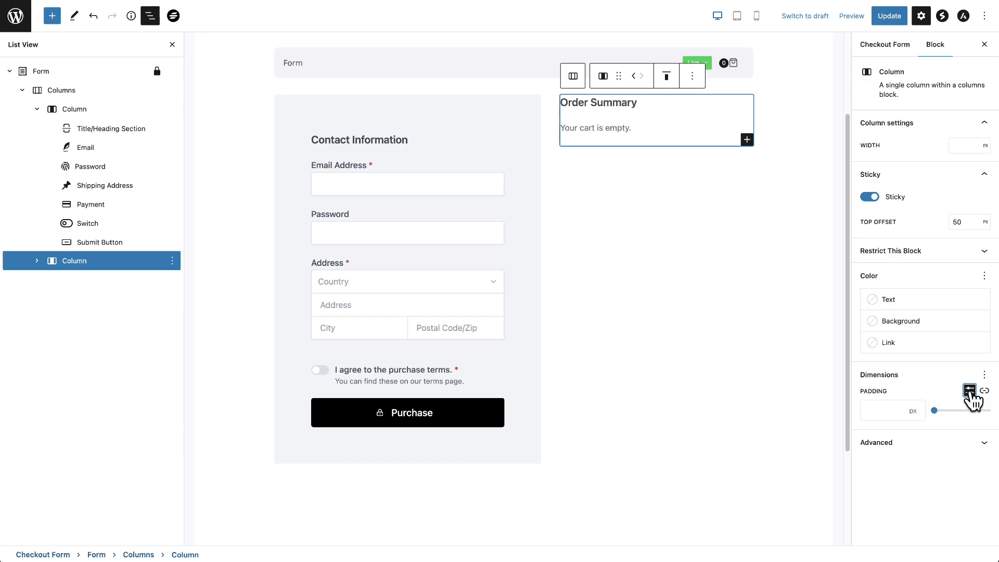
pyautogui.click(879, 409)
pyautogui.write('70')
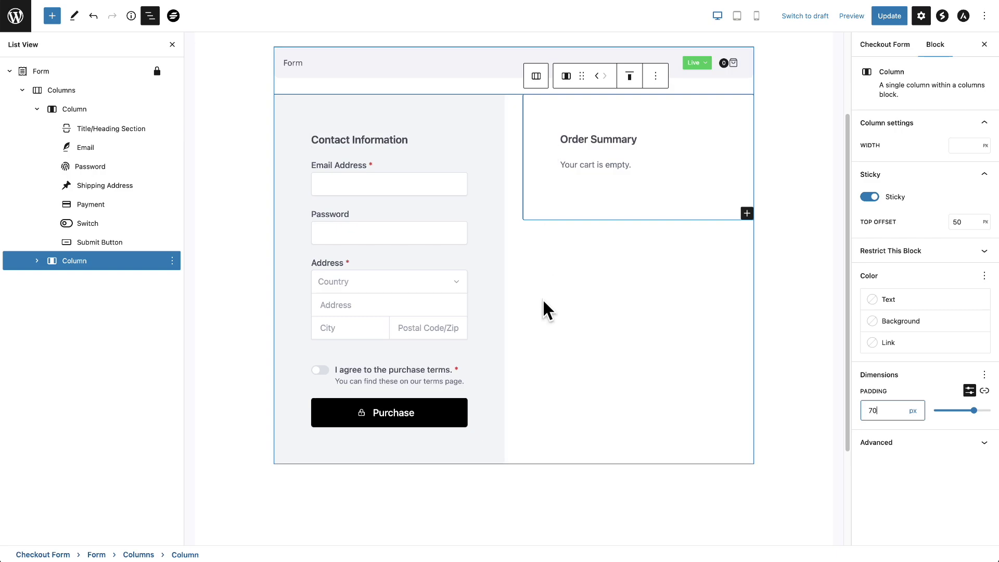
pyautogui.scroll(-1, 572, 392)
pyautogui.scroll(3, 572, 391)
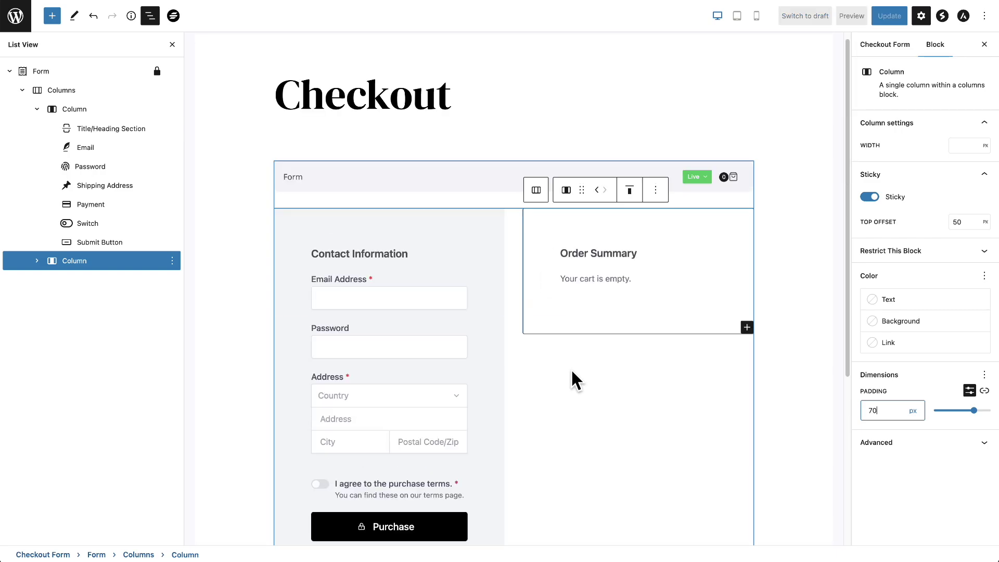
pyautogui.scroll(-1, 575, 380)
pyautogui.click(889, 16)
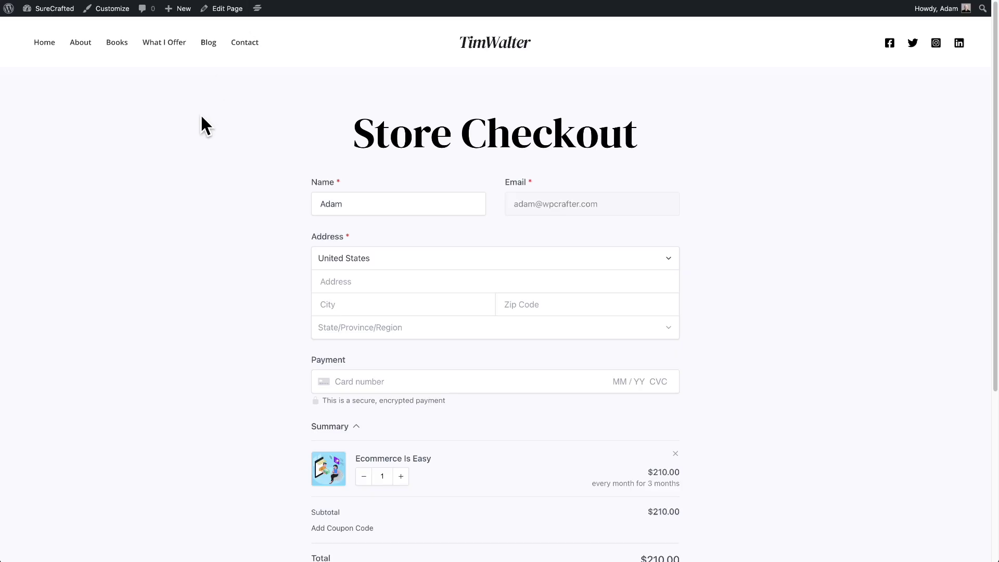
# - Reload the published Store Checkout page and examine its two-column contact and order summary layout
pyautogui.press('super+r')
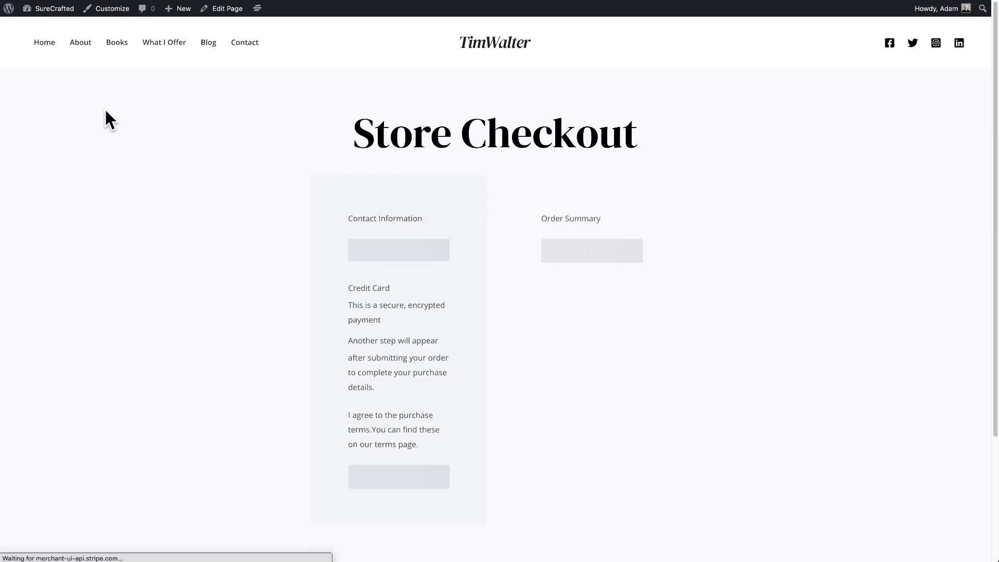
pyautogui.scroll(-3, 110, 112)
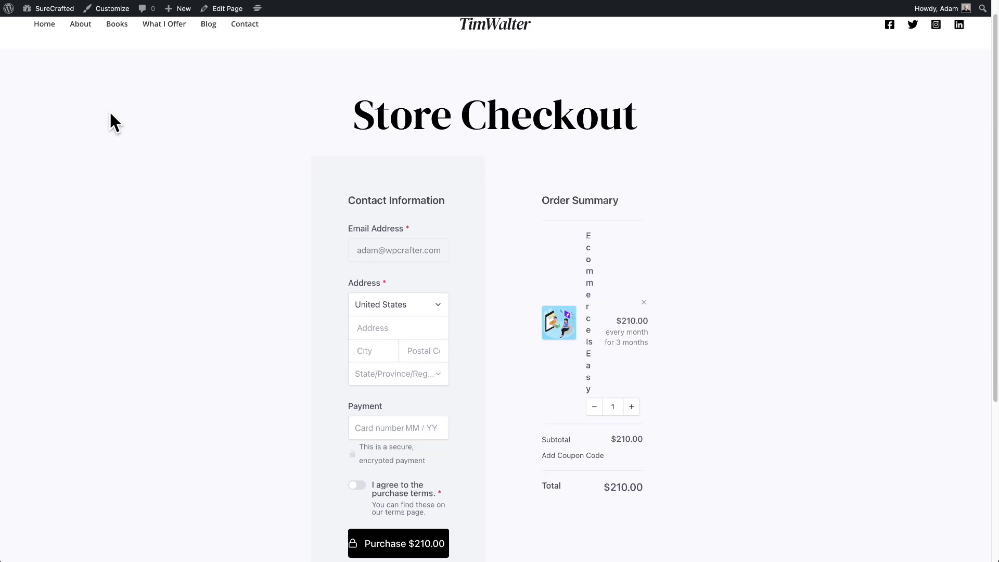
pyautogui.scroll(2, 110, 112)
pyautogui.scroll(-2, 109, 113)
pyautogui.scroll(3, 109, 113)
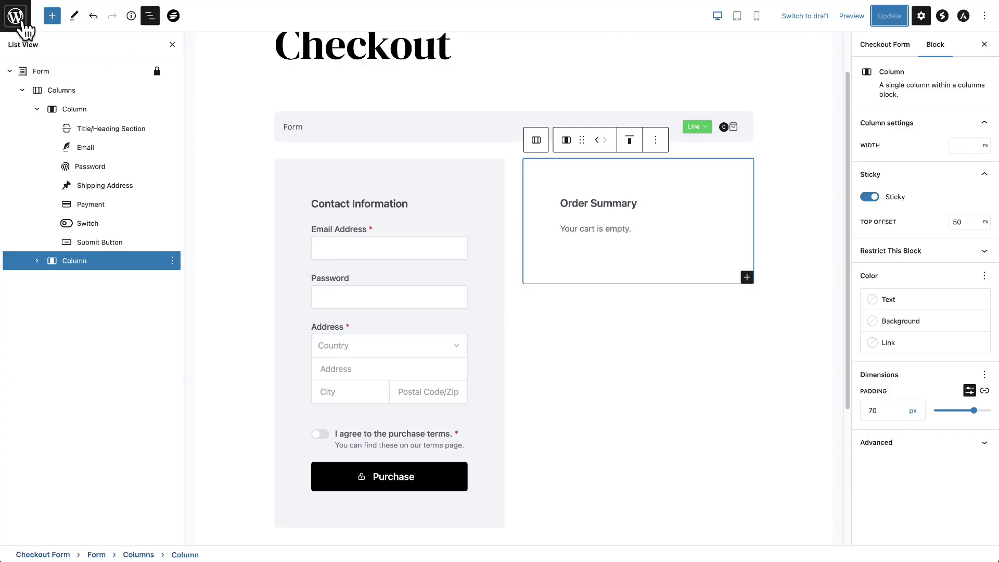
# - Leave the form editor and open the Checkout page marked as Store Checkout from the site's pages for editing
pyautogui.click(23, 24)
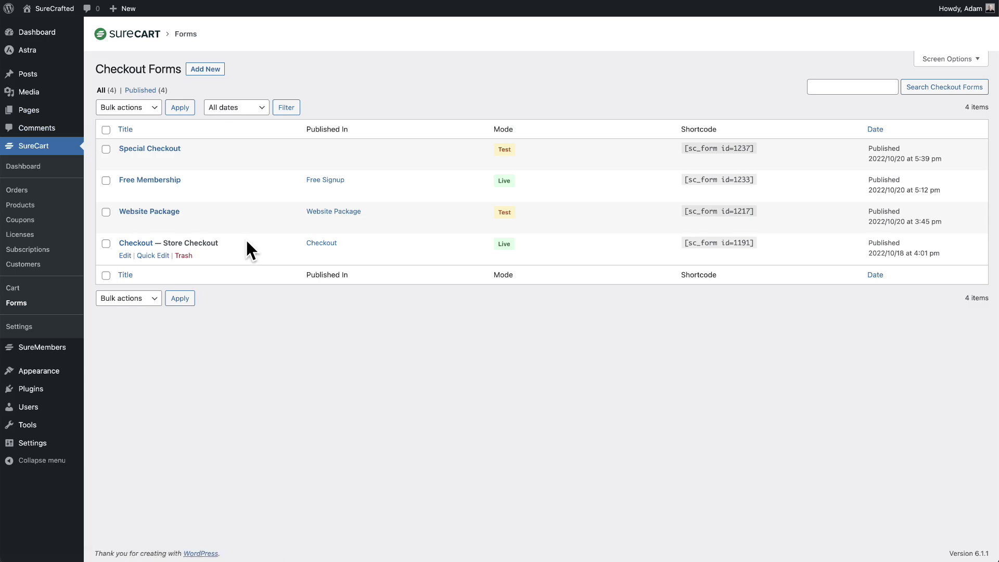
pyautogui.click(27, 110)
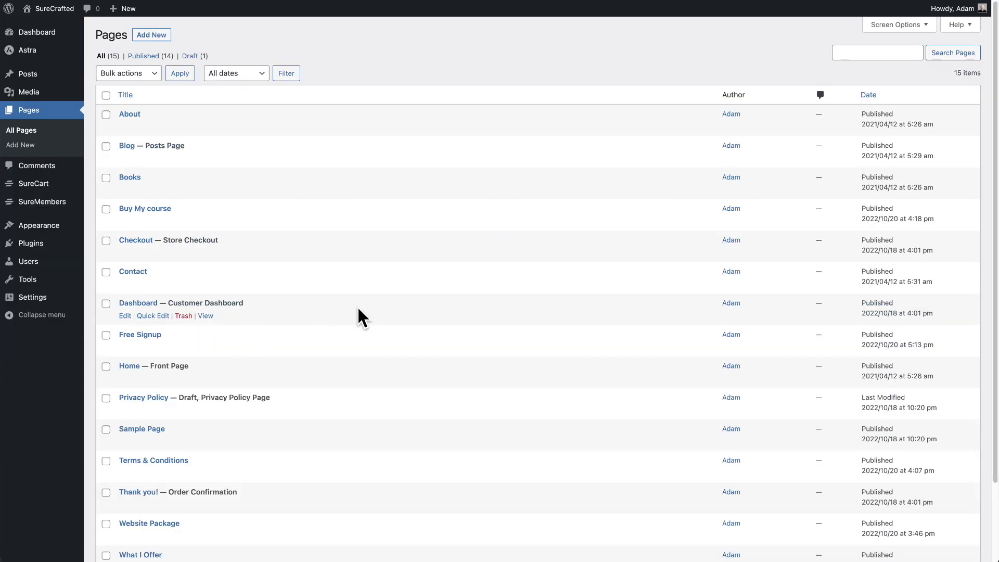
pyautogui.scroll(-3, 360, 309)
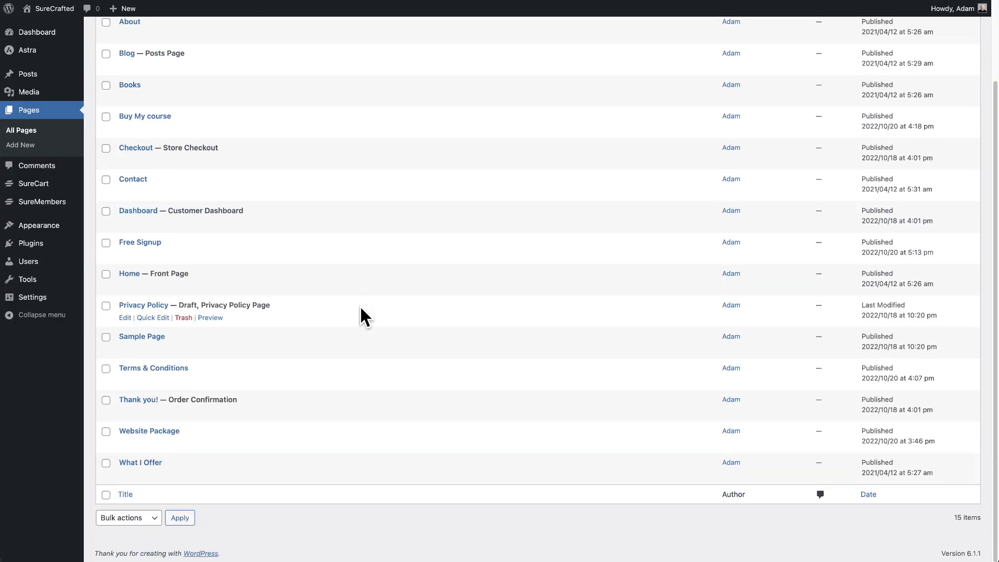
pyautogui.click(137, 149)
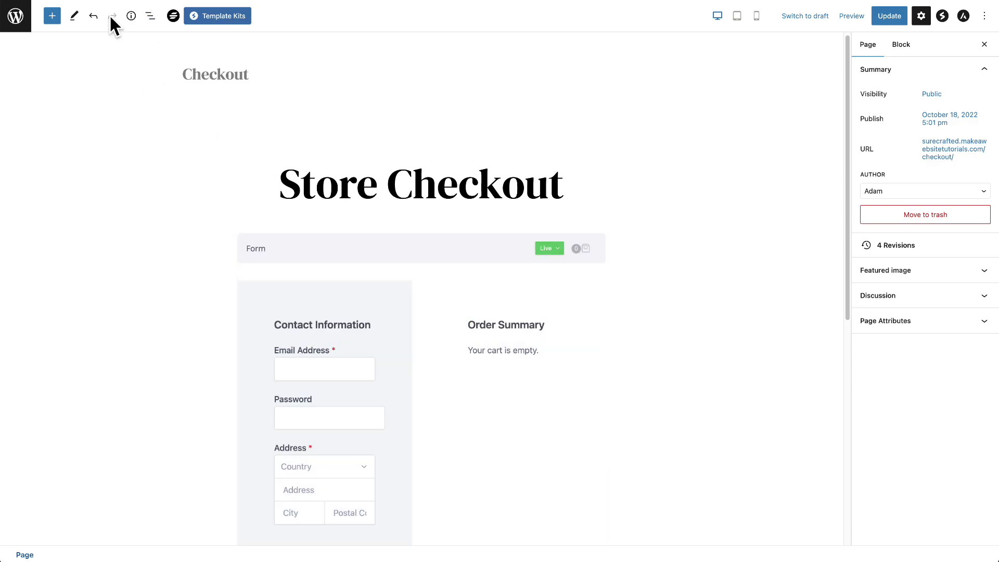
# - Inspect the page's Container, Heading and Checkout Form blocks, and review the published Store Checkout page down to its footer
pyautogui.click(151, 18)
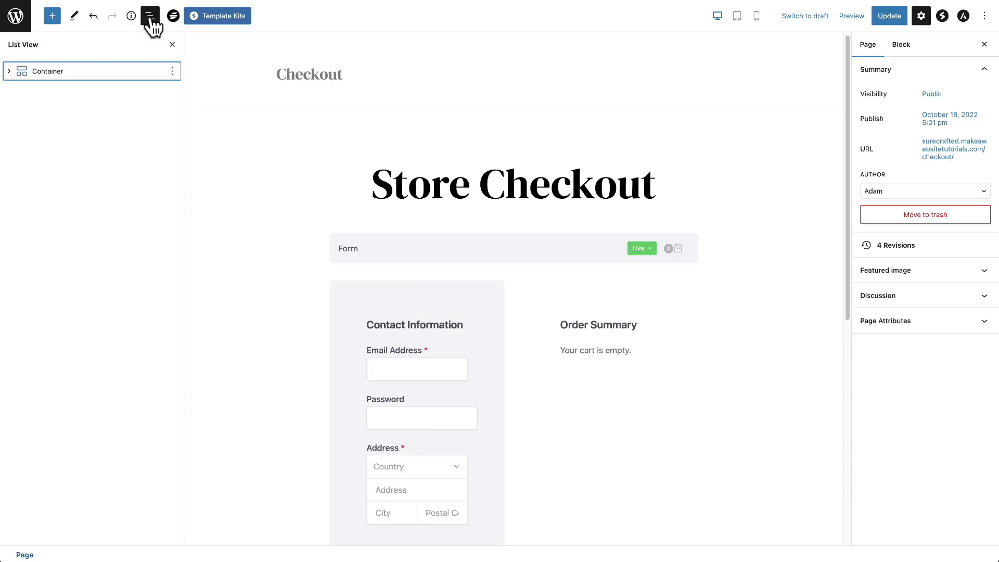
pyautogui.click(9, 72)
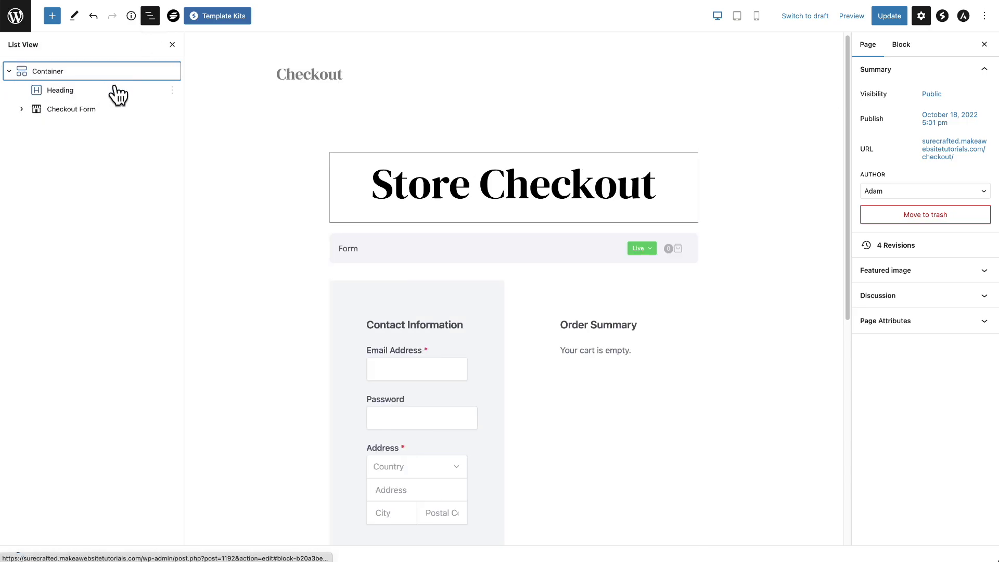
pyautogui.click(112, 94)
pyautogui.click(109, 115)
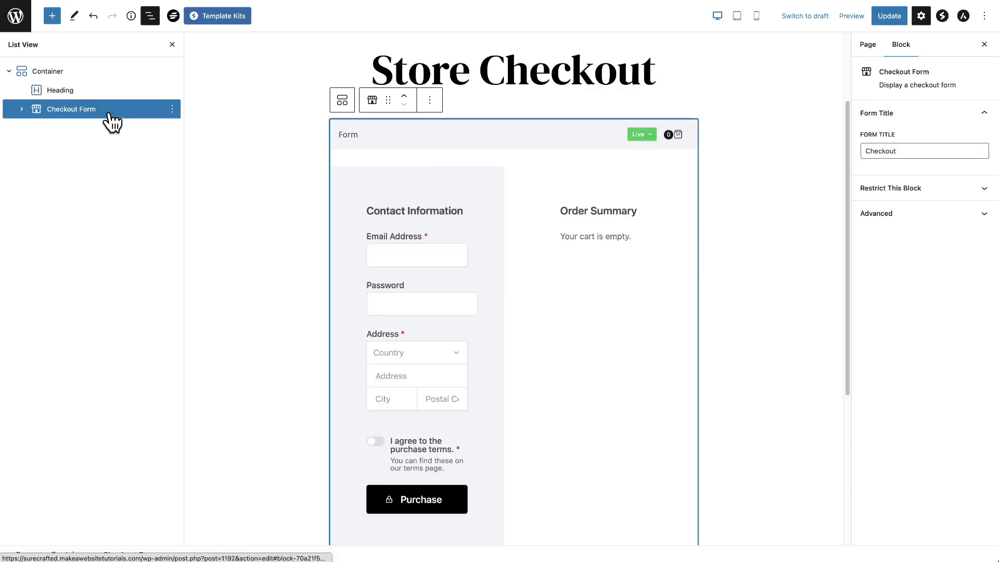
pyautogui.click(103, 78)
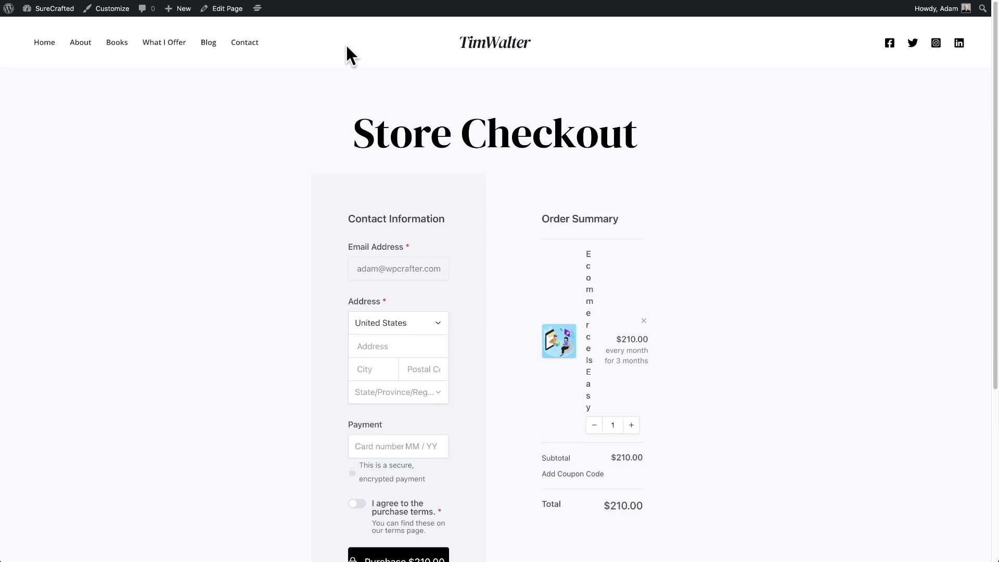
pyautogui.scroll(-5, 230, 152)
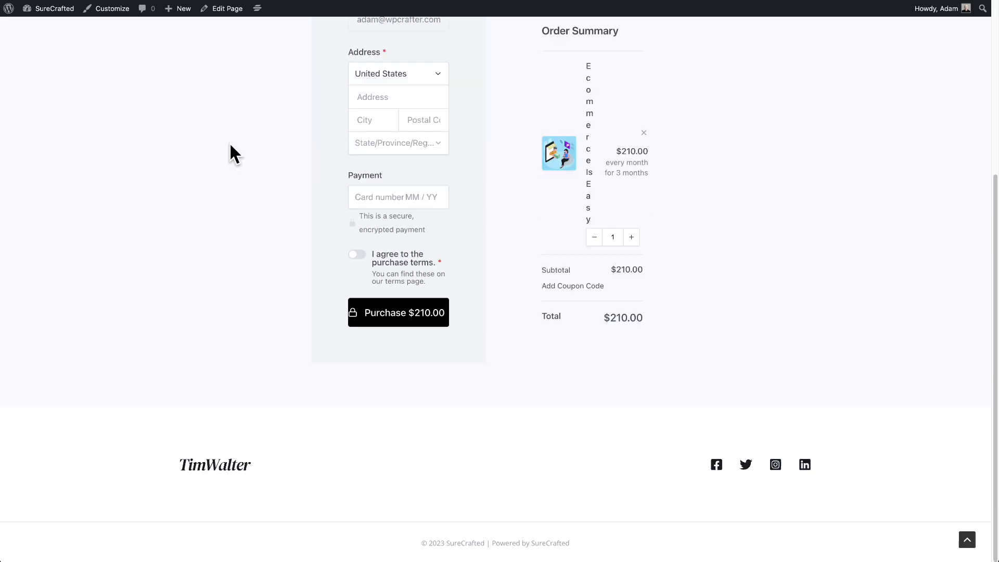
# - Disable the header and footer for the Store Checkout page in the Astra settings and update the page
pyautogui.scroll(10, 198, 149)
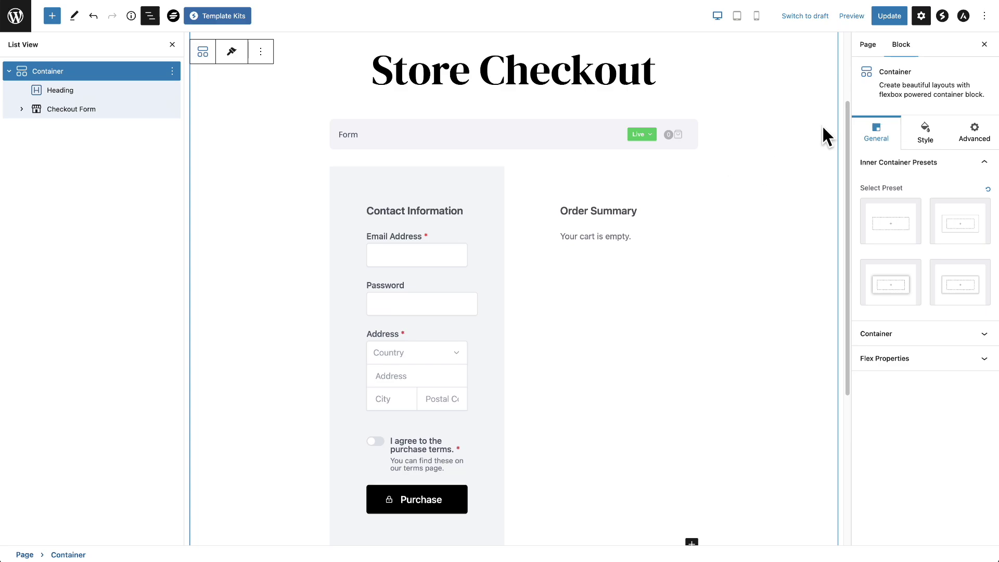
pyautogui.click(964, 15)
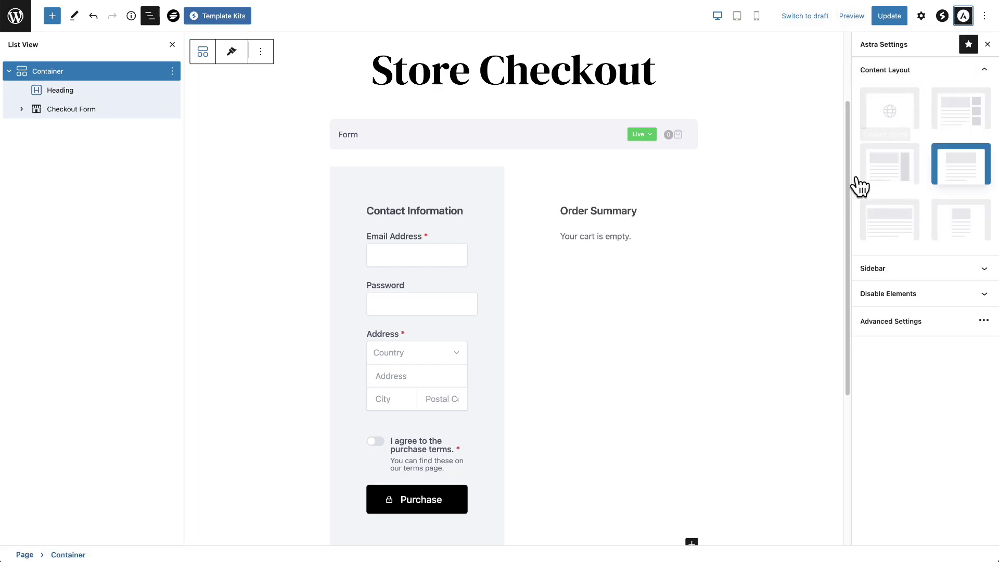
pyautogui.click(880, 296)
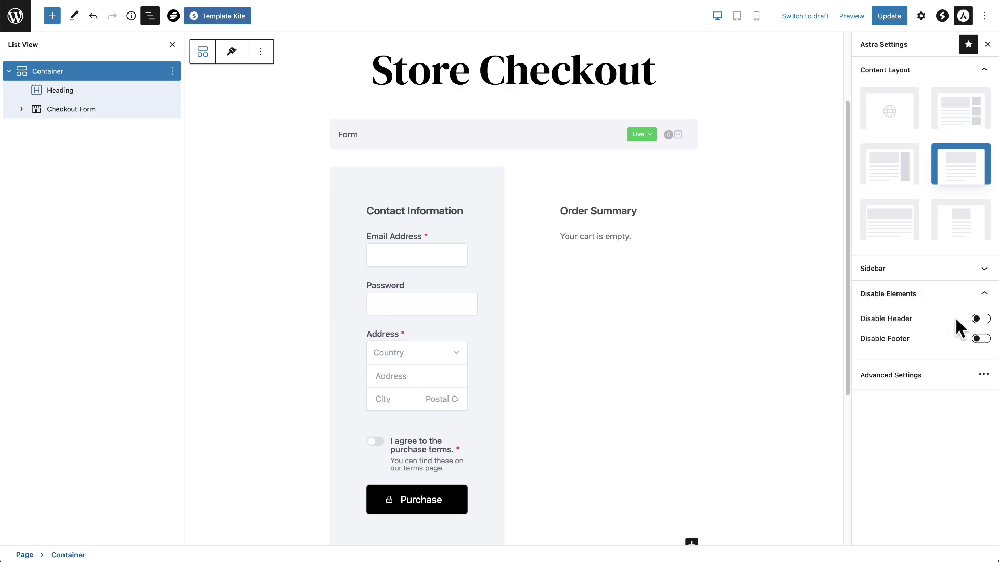
pyautogui.click(981, 318)
pyautogui.click(982, 338)
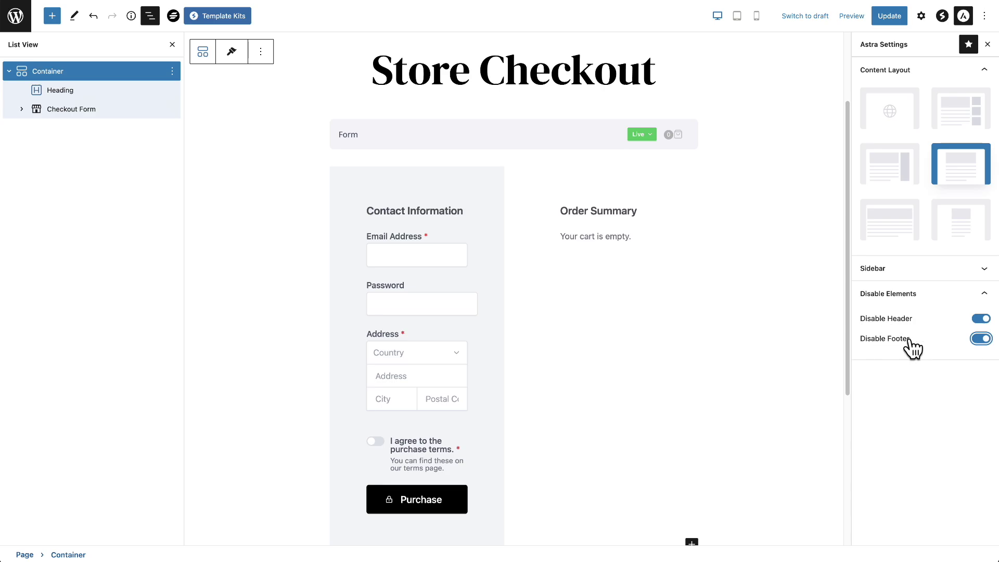
pyautogui.click(889, 16)
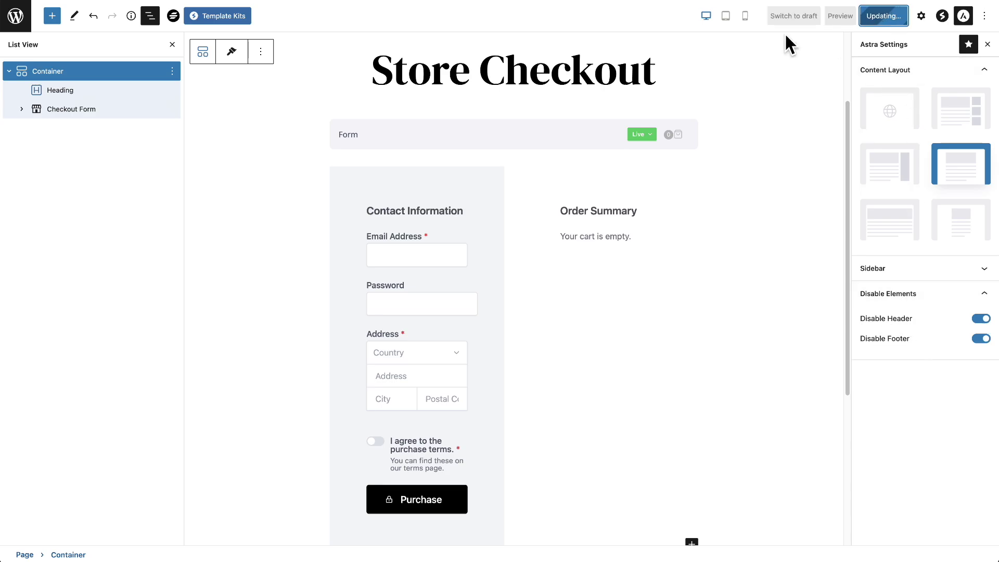
# - Reload the published Store Checkout page to check it without header and footer, and return to the page editor
pyautogui.hotkey('ctrl', 'Tab')
pyautogui.press('super+r')
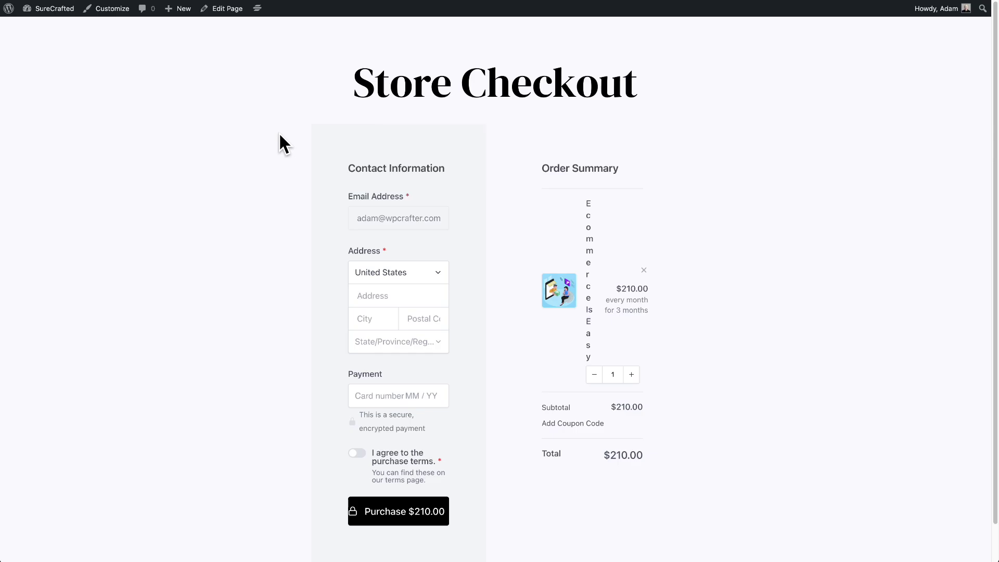
pyautogui.click(222, 8)
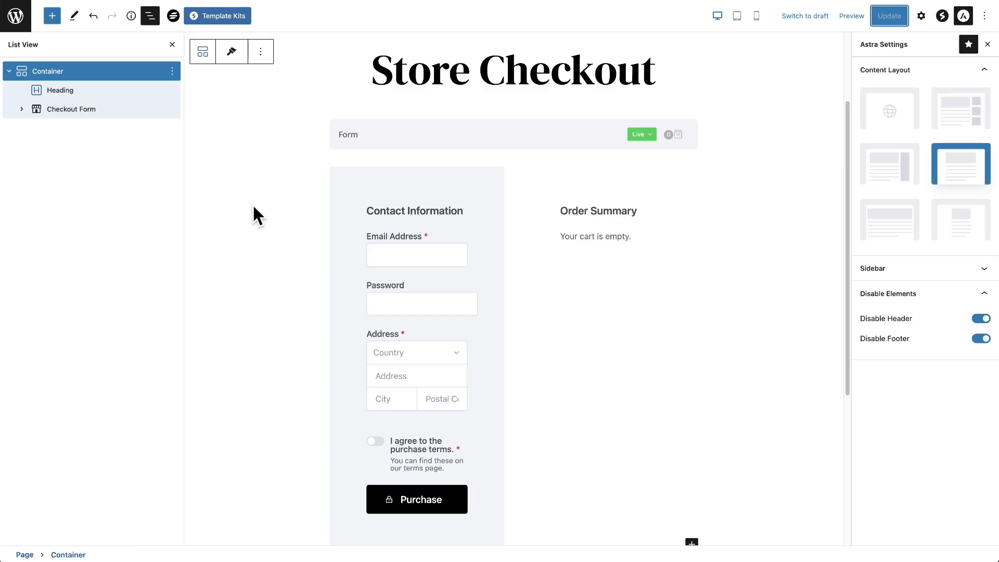
# - Add a Spectra Container with the single-column layout below the checkout container
pyautogui.click(9, 71)
pyautogui.click(52, 16)
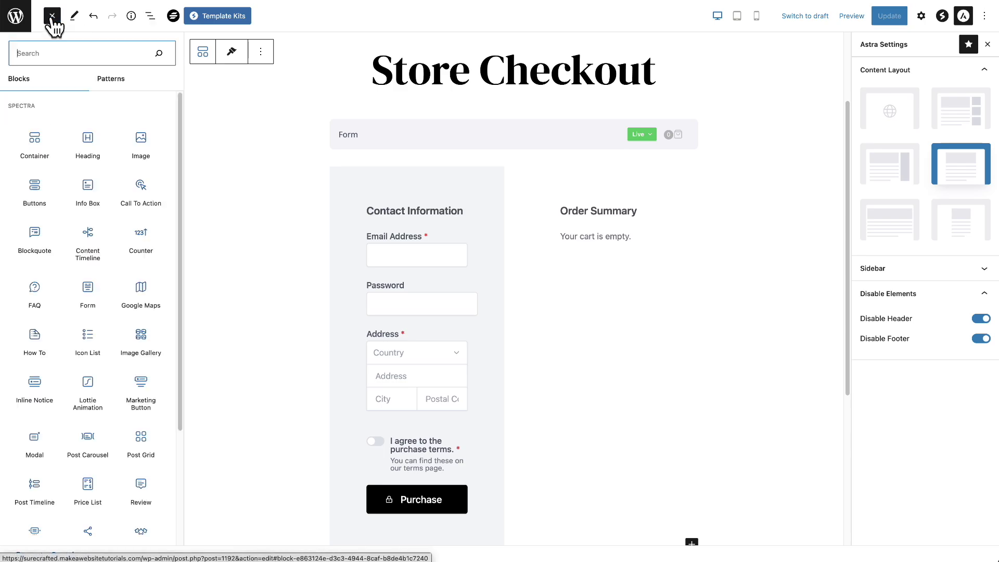
pyautogui.click(30, 144)
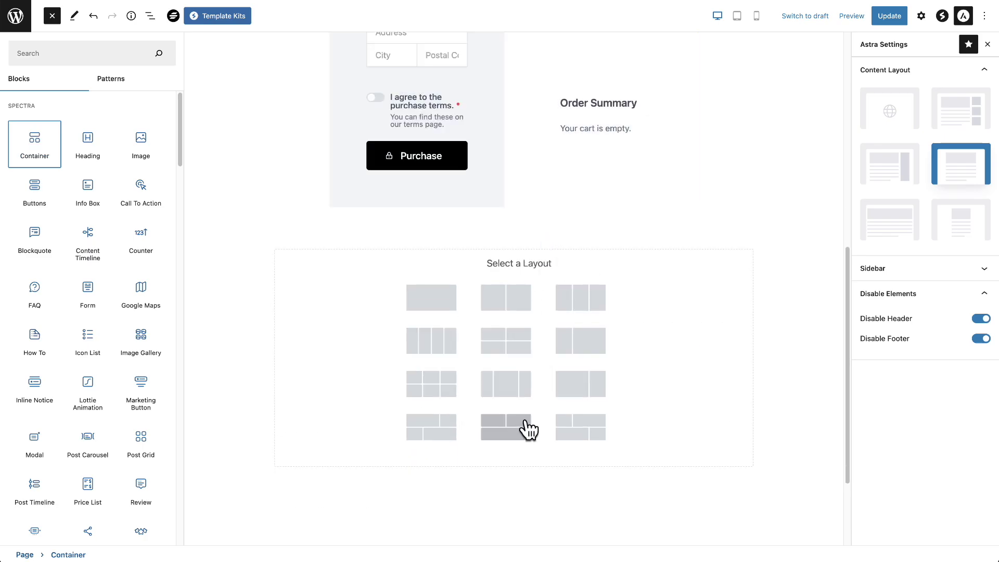
pyautogui.click(430, 306)
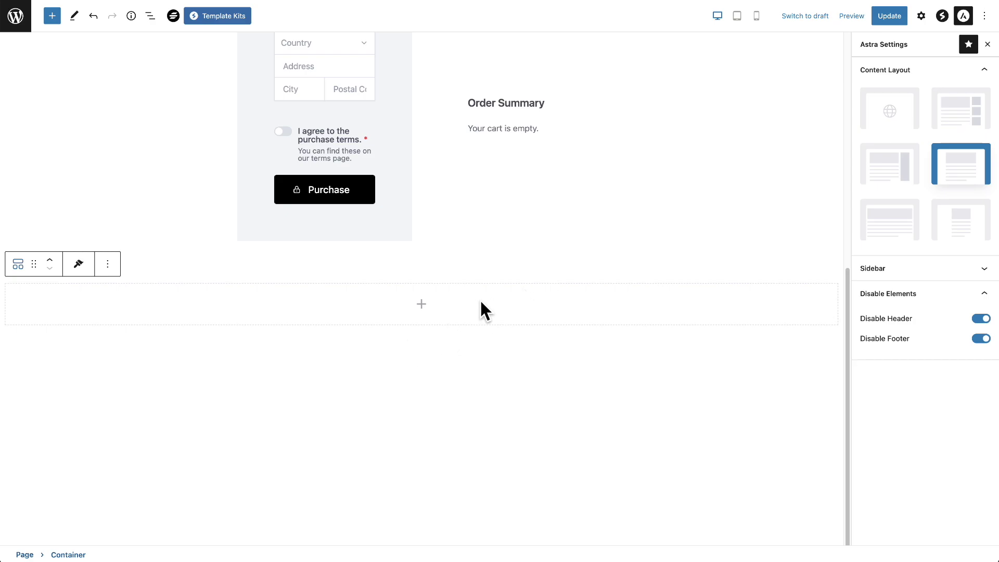
# - Insert a Spectra Image block in the new container and fill it with the dark wordmark logo from the media library
pyautogui.click(421, 305)
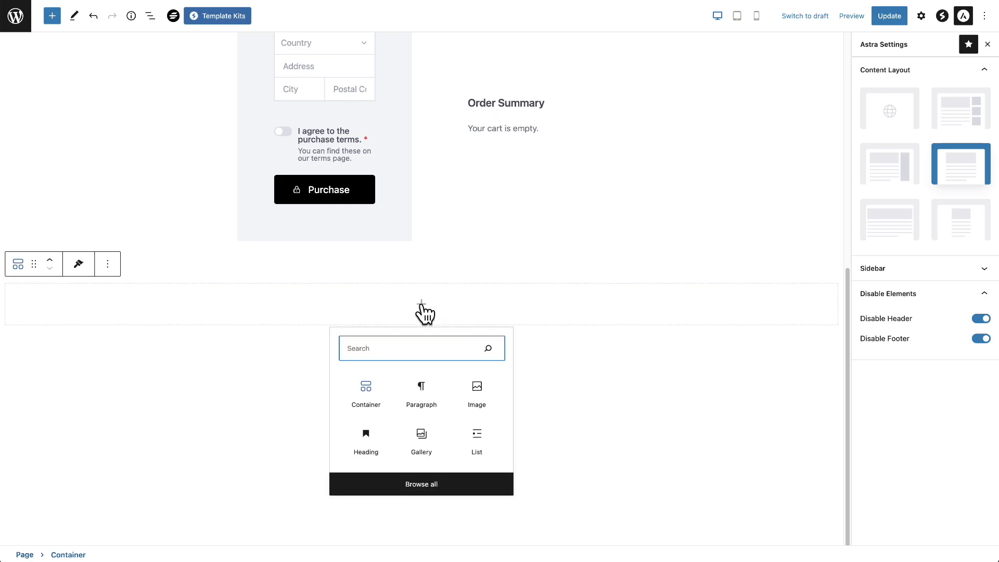
pyautogui.write('imag')
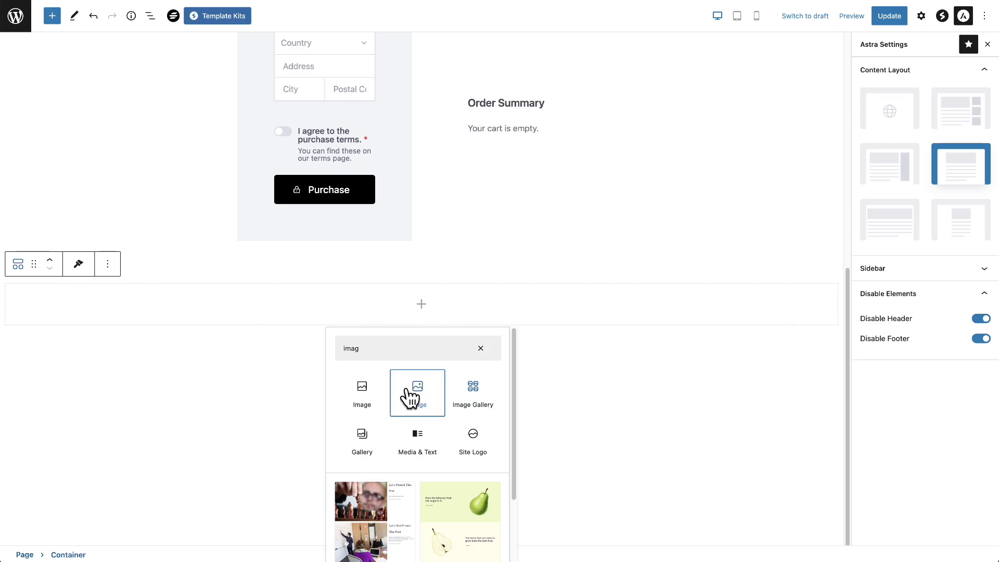
pyautogui.click(411, 398)
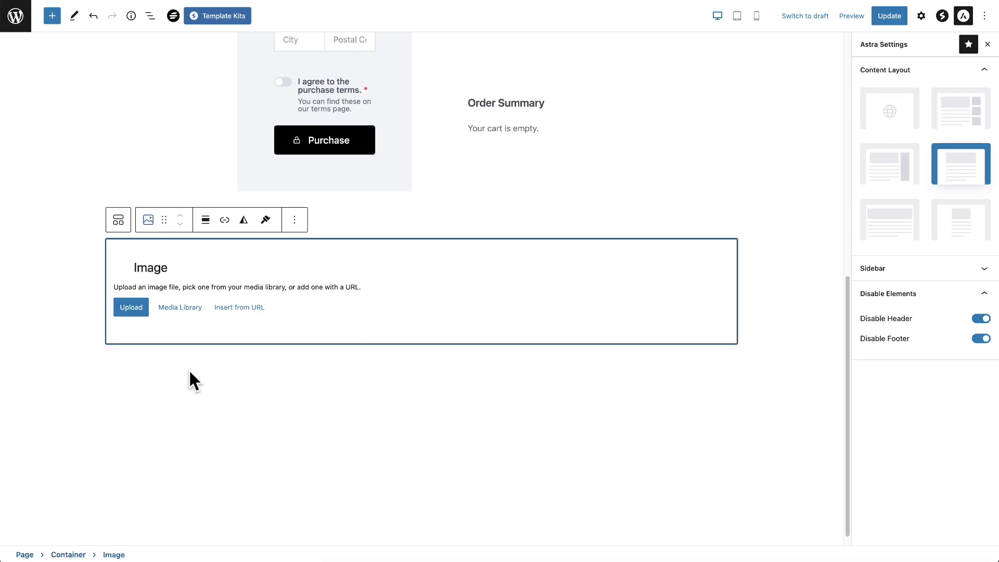
pyautogui.click(179, 308)
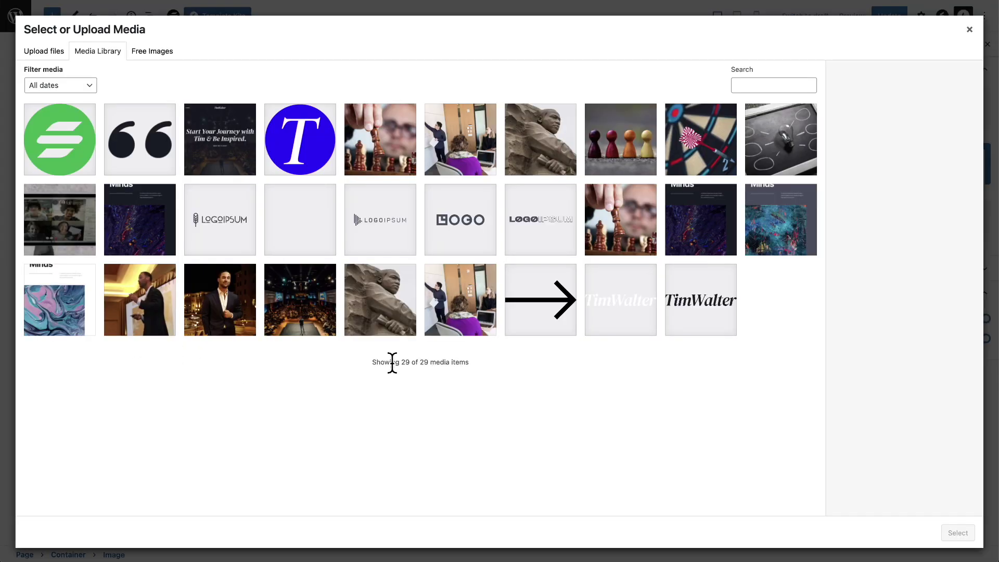
pyautogui.click(722, 308)
pyautogui.click(958, 533)
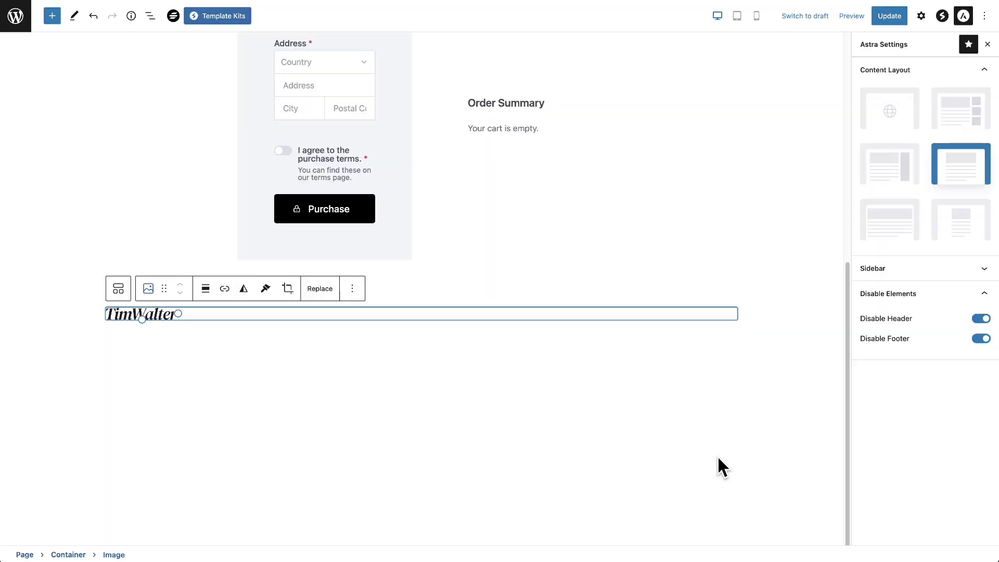
# - Center the logo image within its container and show its block settings
pyautogui.click(205, 290)
pyautogui.click(233, 360)
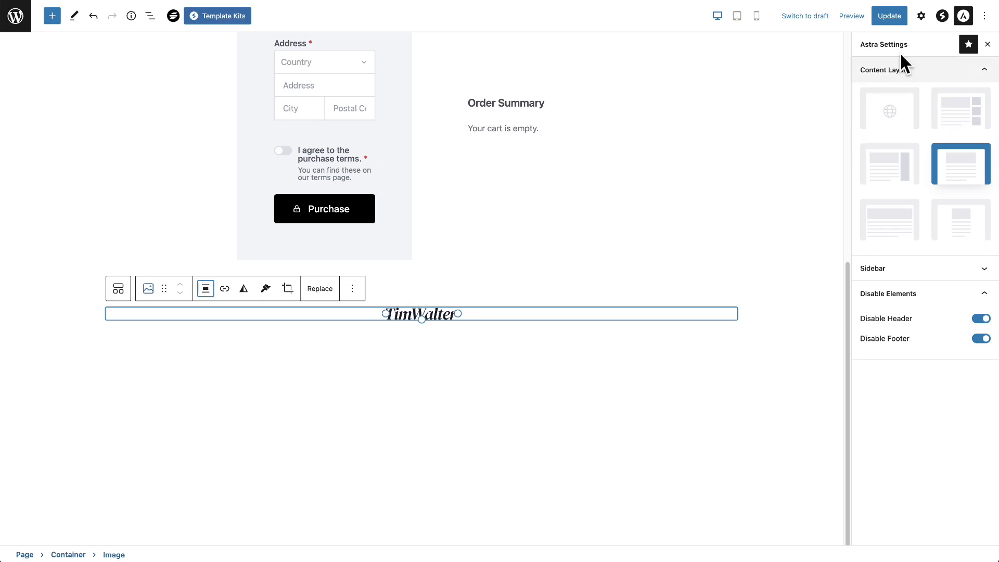
pyautogui.click(921, 16)
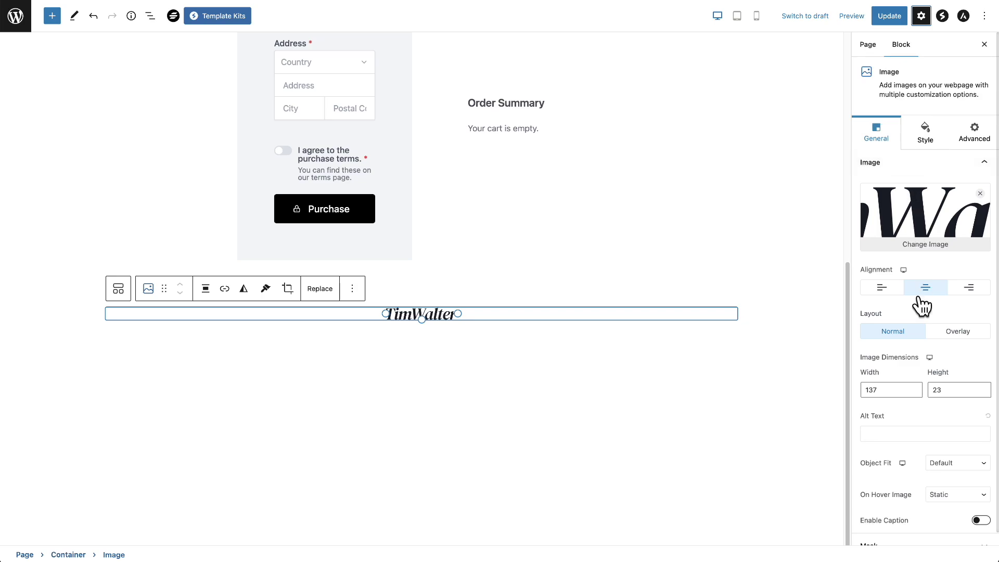
pyautogui.scroll(-1, 899, 307)
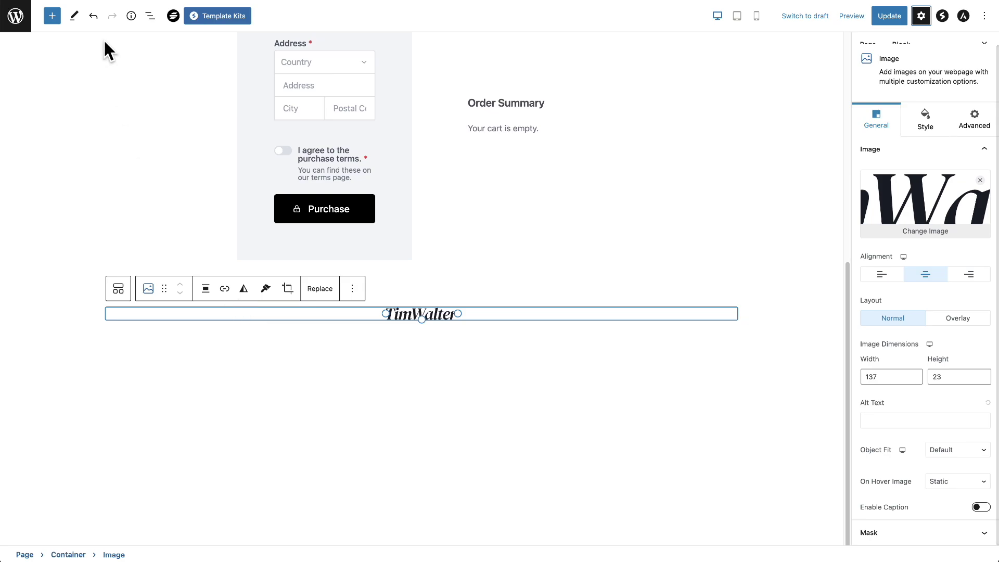
# - Set the minimum height of the logo's container to 100 VH
pyautogui.click(151, 17)
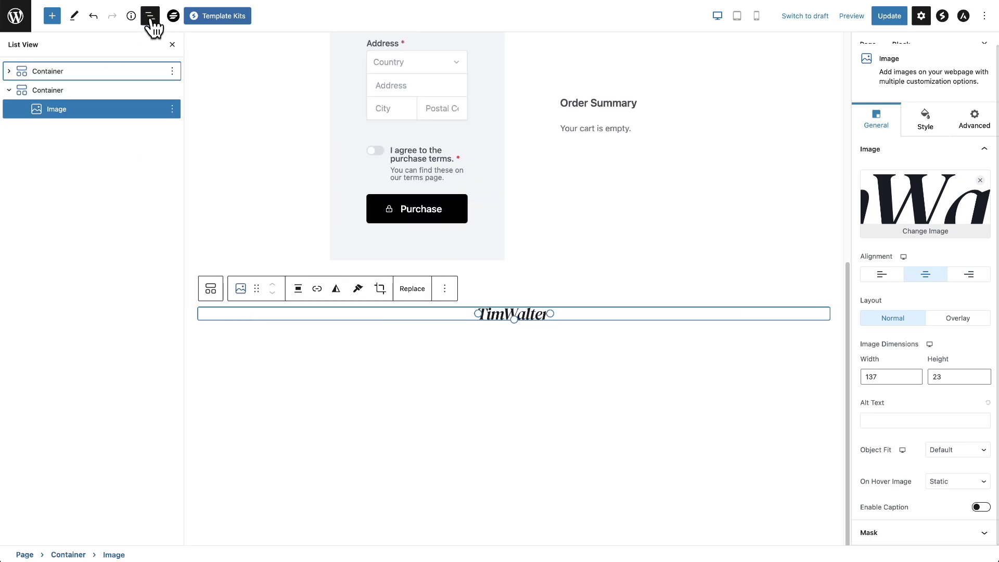
pyautogui.click(65, 91)
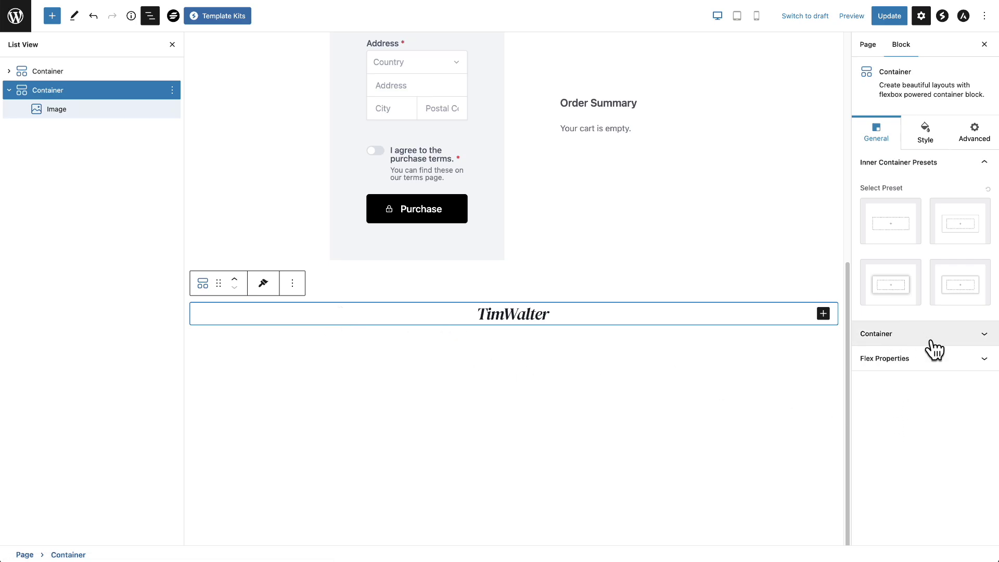
pyautogui.click(898, 338)
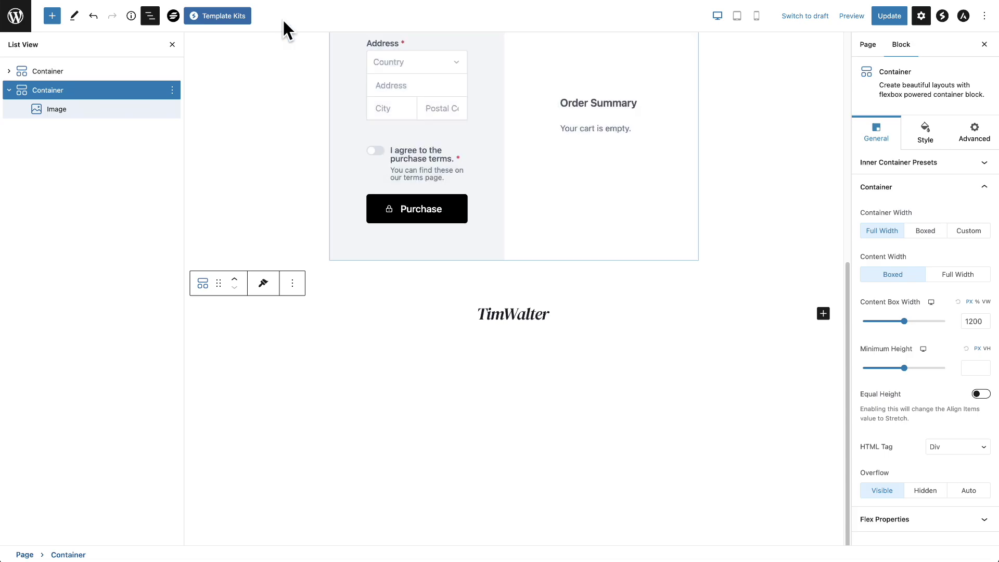
pyautogui.click(265, 1)
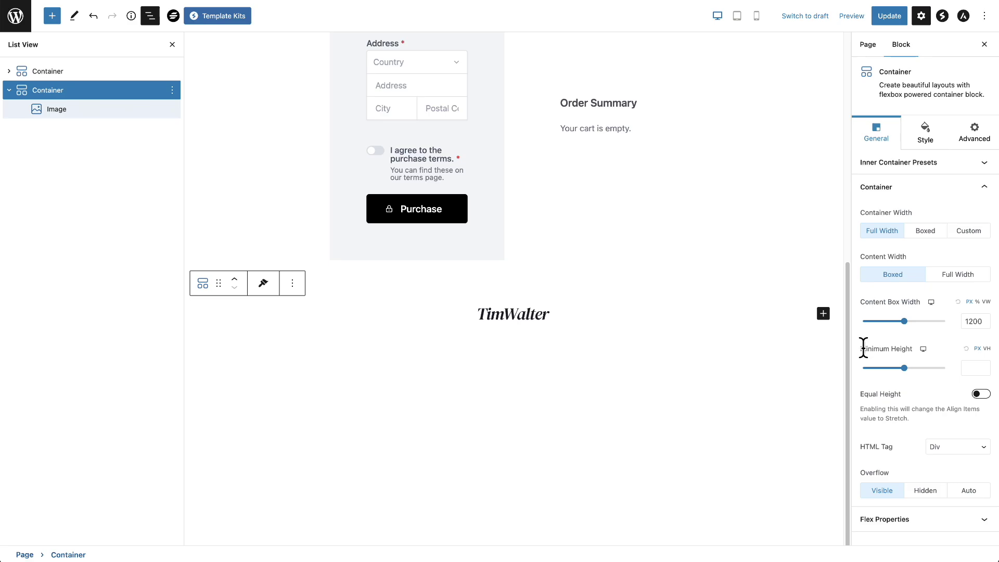
pyautogui.click(987, 349)
pyautogui.click(943, 369)
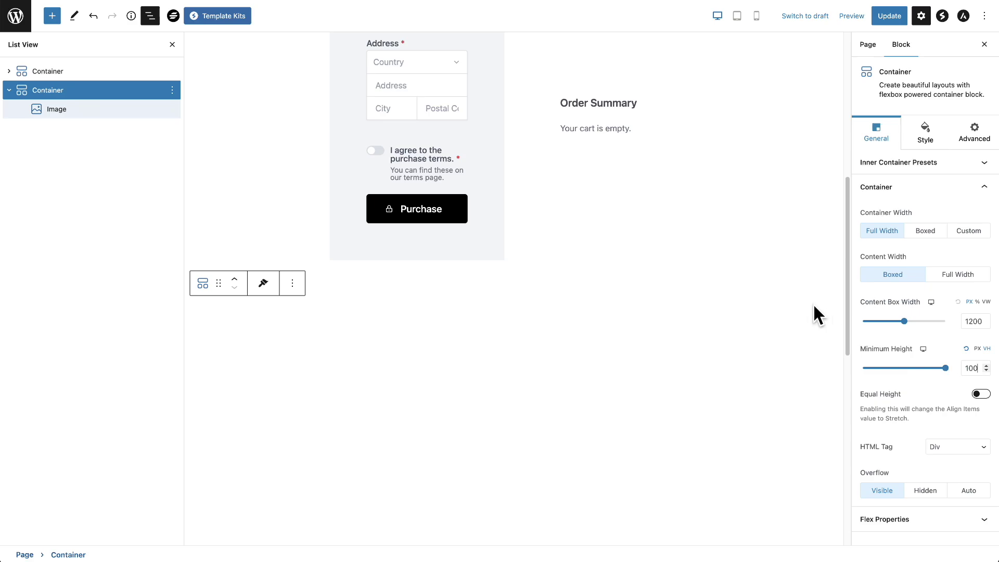
pyautogui.scroll(-5, 710, 312)
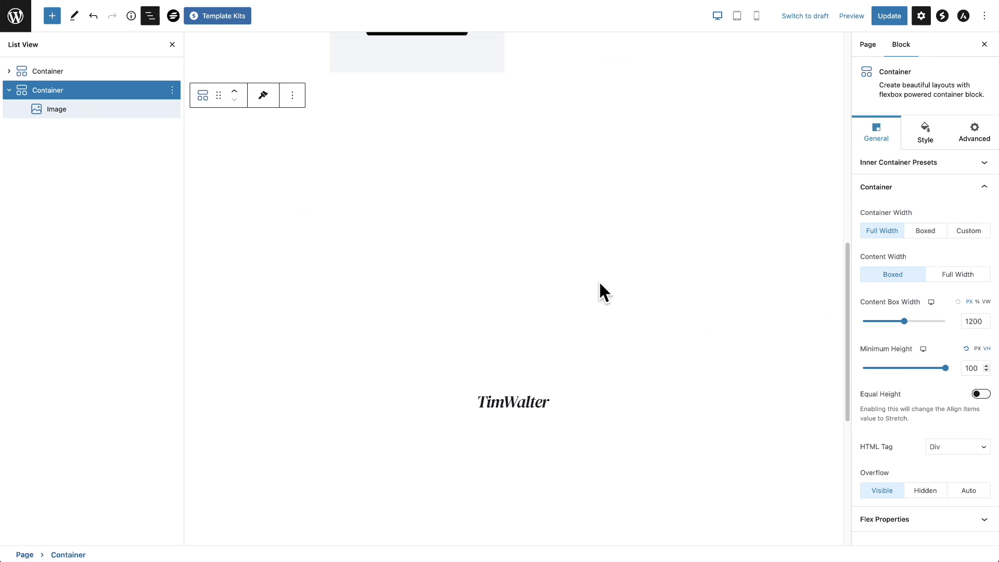
pyautogui.scroll(-2, 600, 283)
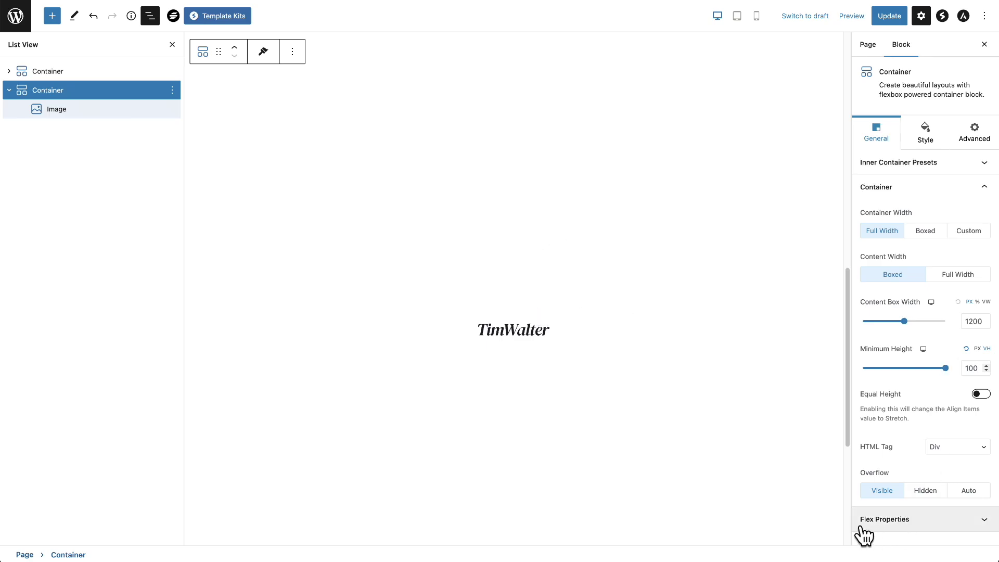
# - Justify the logo container's content to the top, with its items aligned to the horizontal center
pyautogui.click(896, 520)
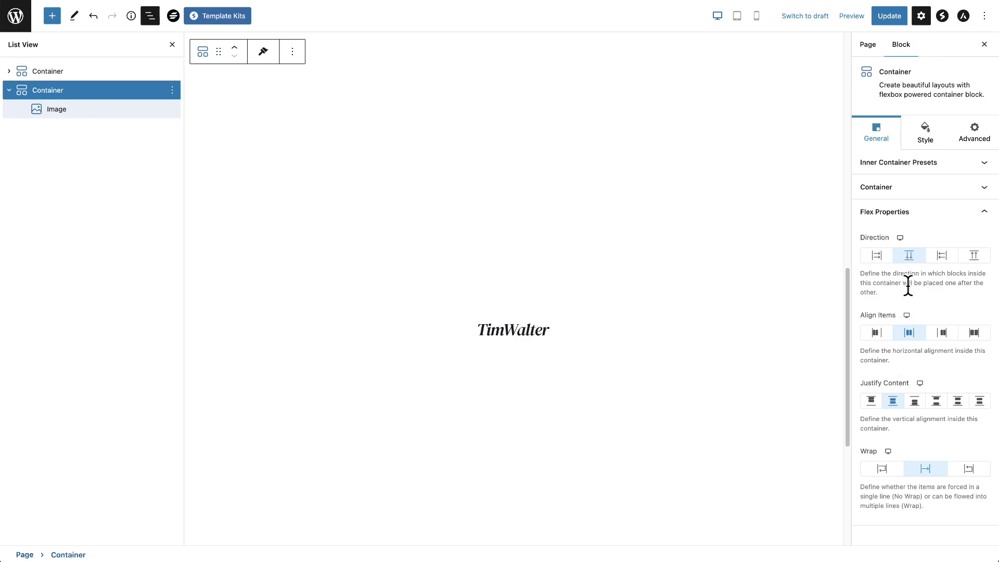
pyautogui.click(912, 330)
pyautogui.click(871, 405)
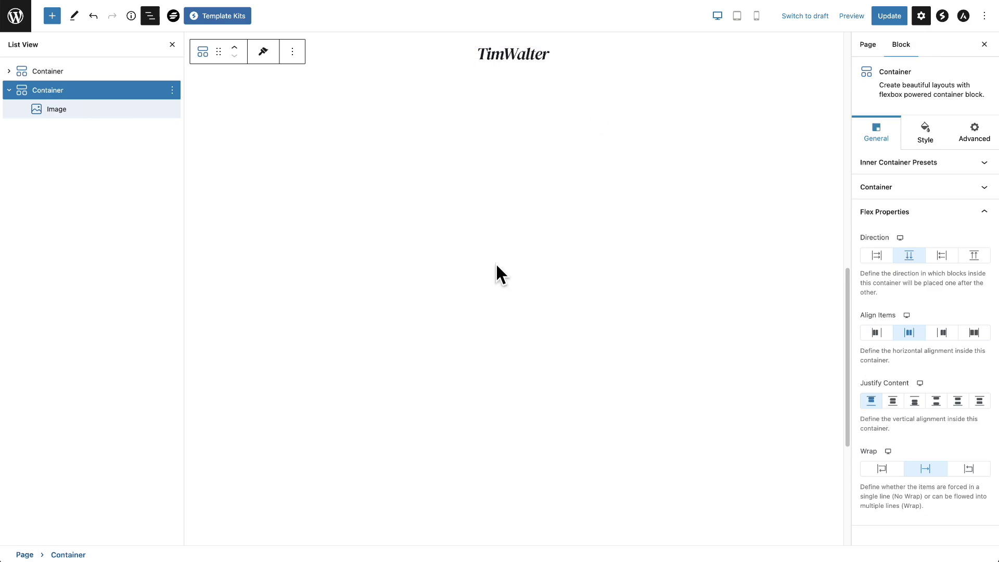
pyautogui.scroll(2, 500, 249)
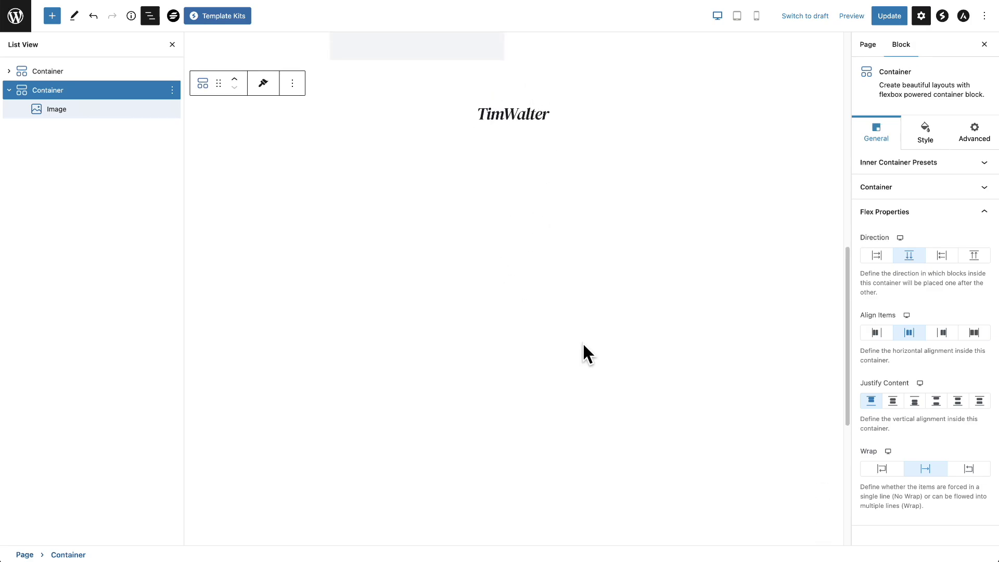
# - Give the logo's container a solid background in the theme color F8F9FC
pyautogui.click(926, 136)
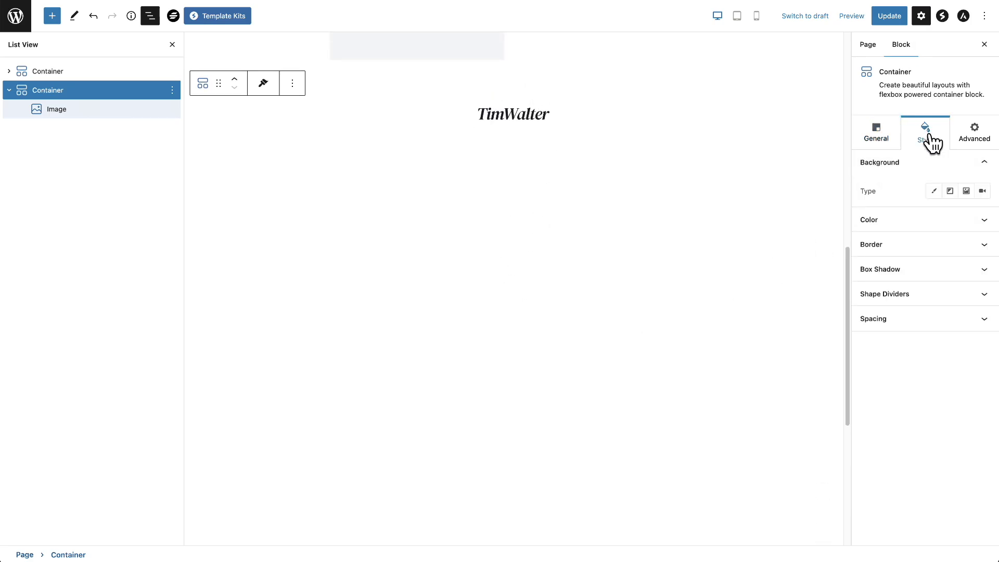
pyautogui.click(935, 191)
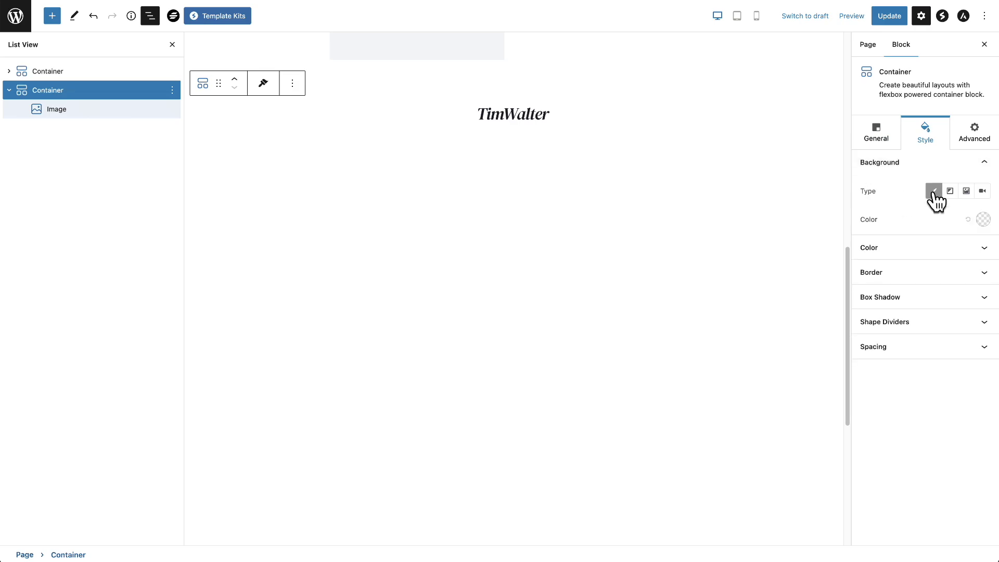
pyautogui.click(983, 219)
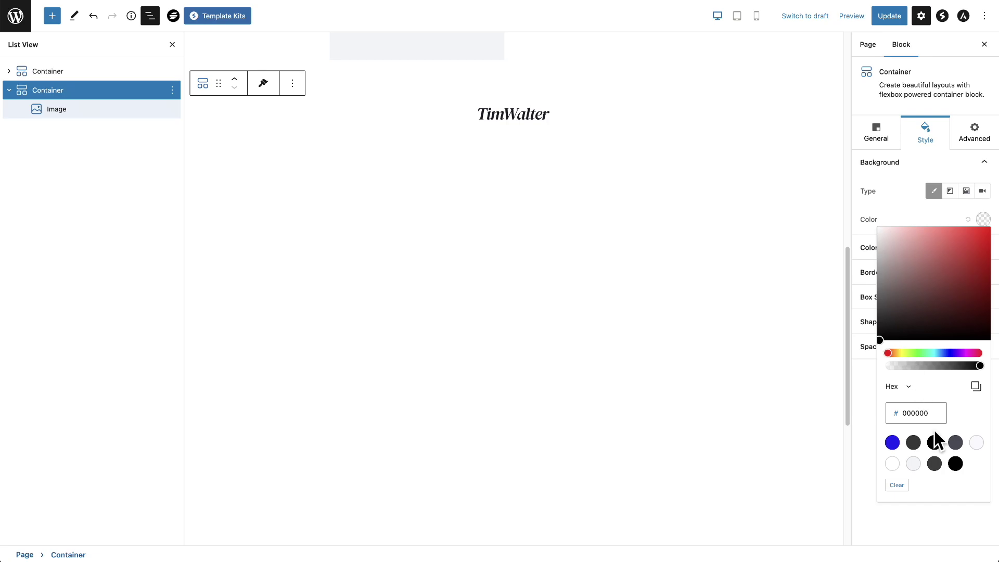
pyautogui.click(977, 444)
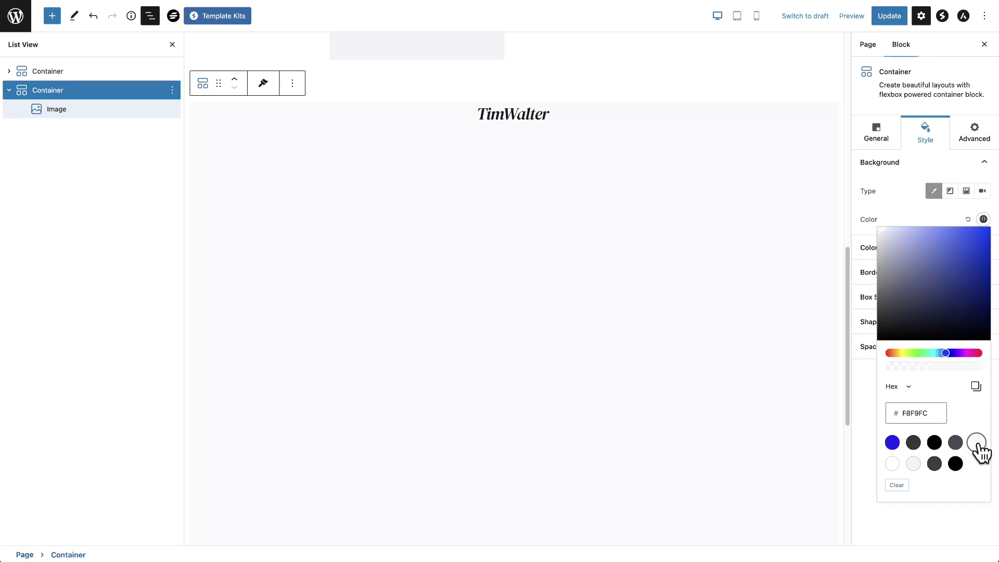
pyautogui.click(888, 197)
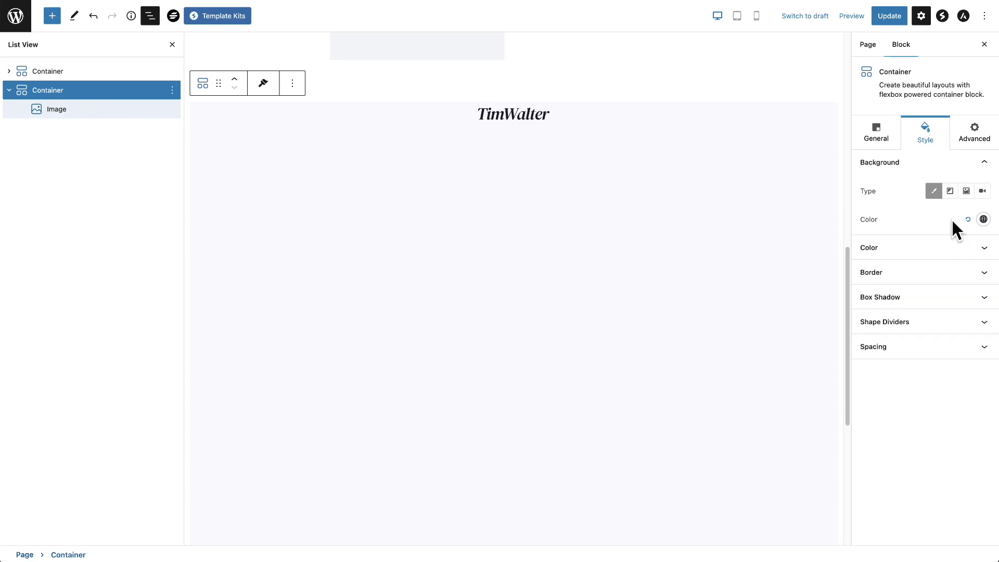
pyautogui.click(983, 219)
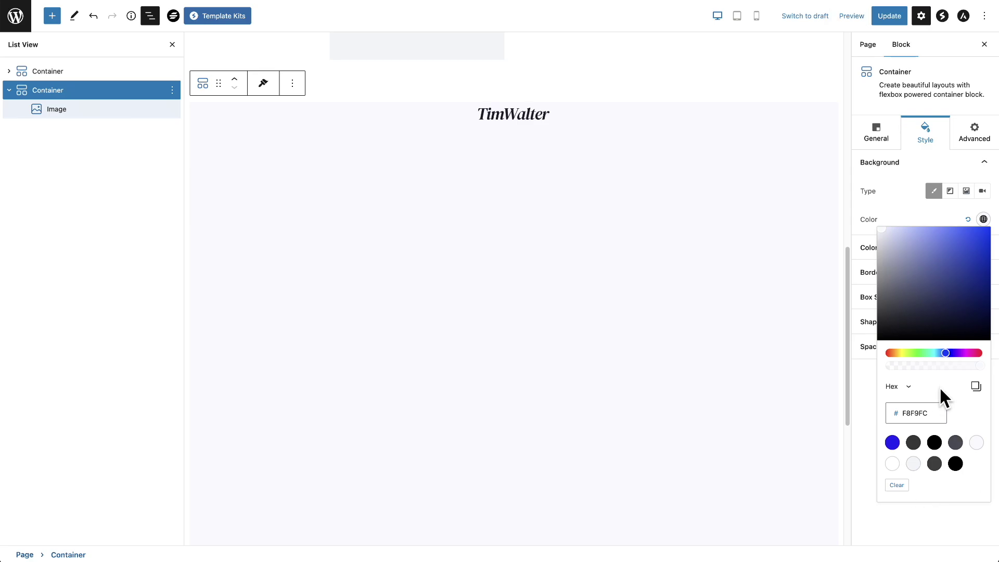
pyautogui.click(932, 525)
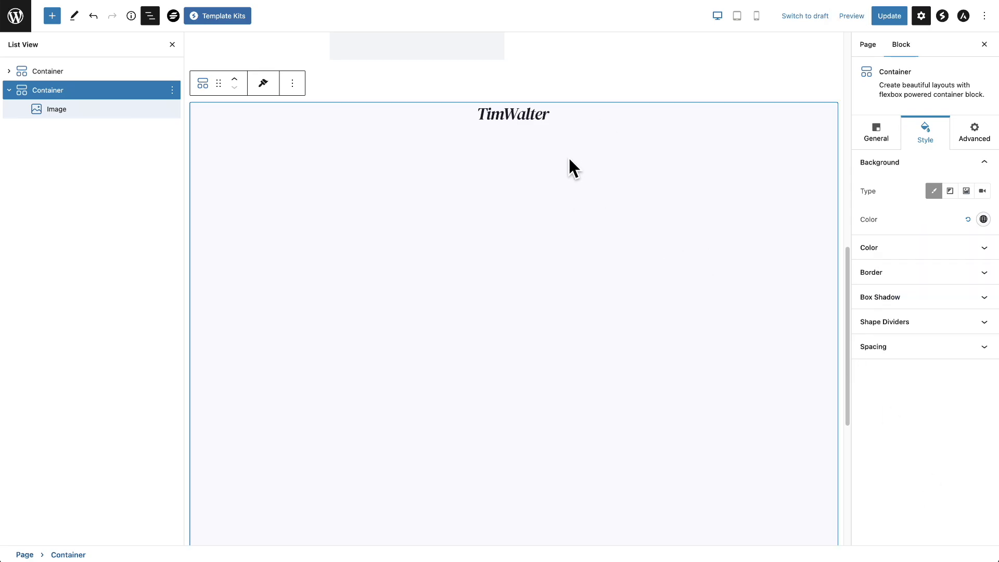
# - Add a nested container beneath the logo image inside the full-height container
pyautogui.scroll(-5, 568, 168)
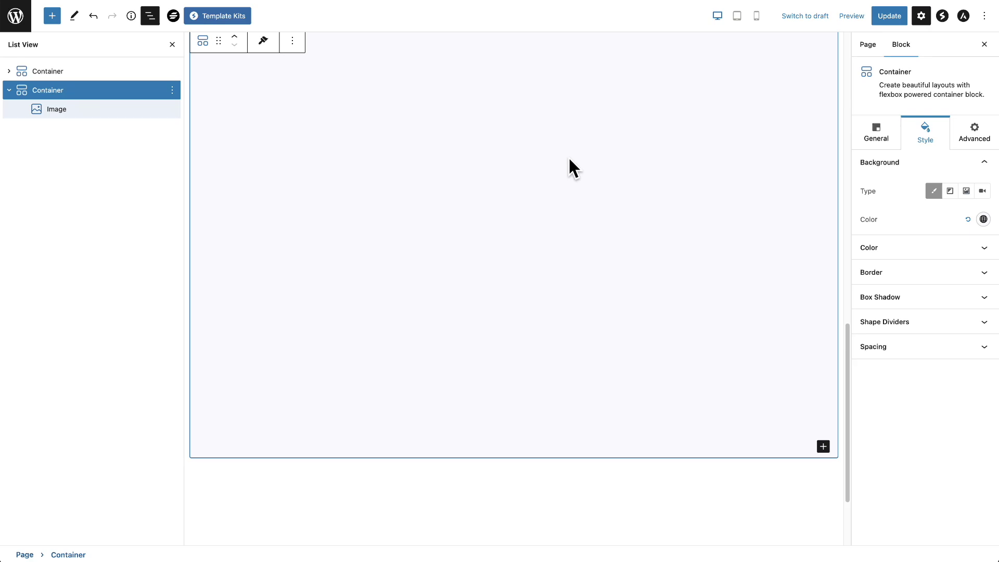
pyautogui.click(823, 443)
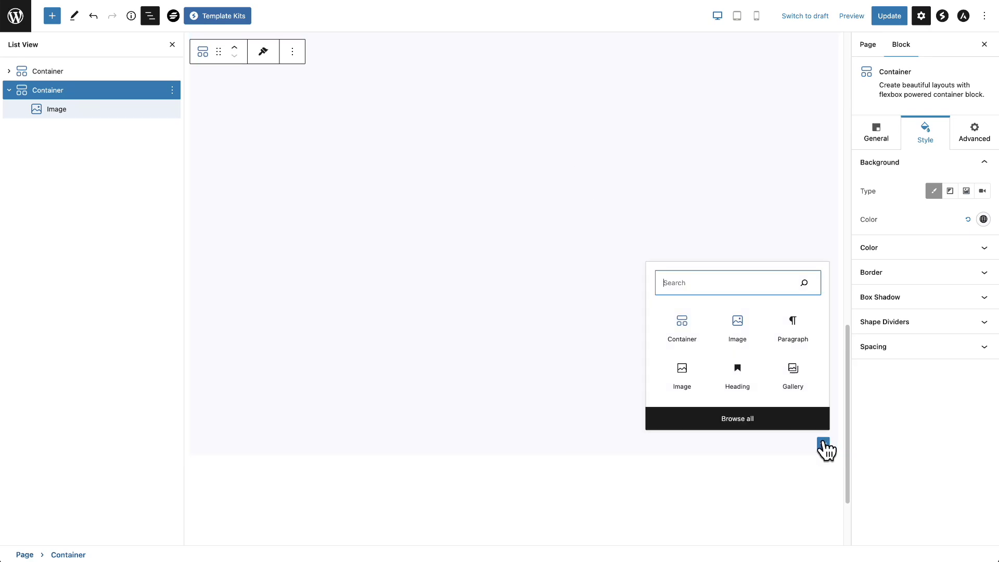
pyautogui.click(683, 325)
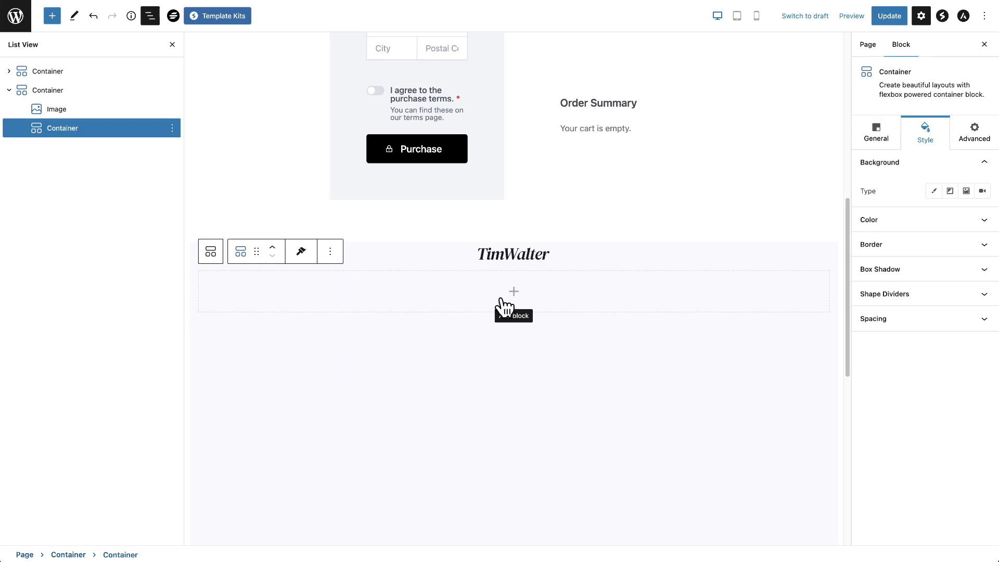
# - Move the Checkout Form block out of the heading's container and into the new nested container below the logo
pyautogui.scroll(7, 503, 307)
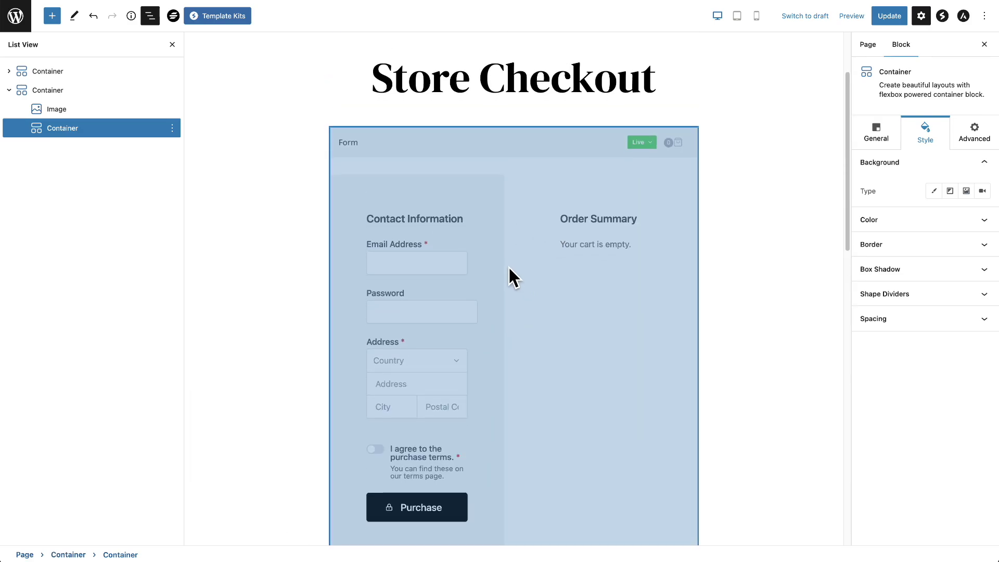
pyautogui.scroll(-5, 508, 265)
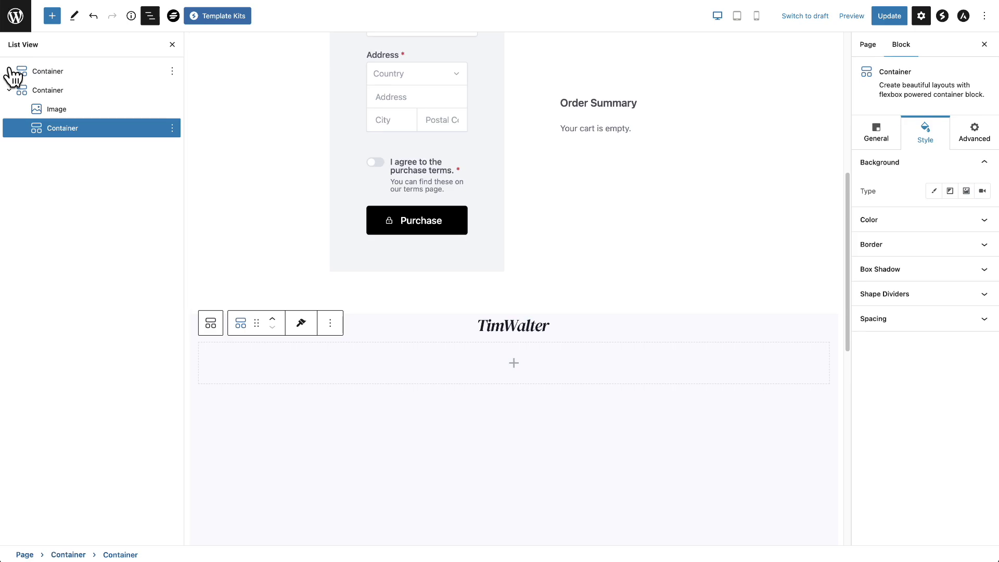
pyautogui.click(9, 71)
pyautogui.moveTo(61, 111); pyautogui.dragTo(98, 158)
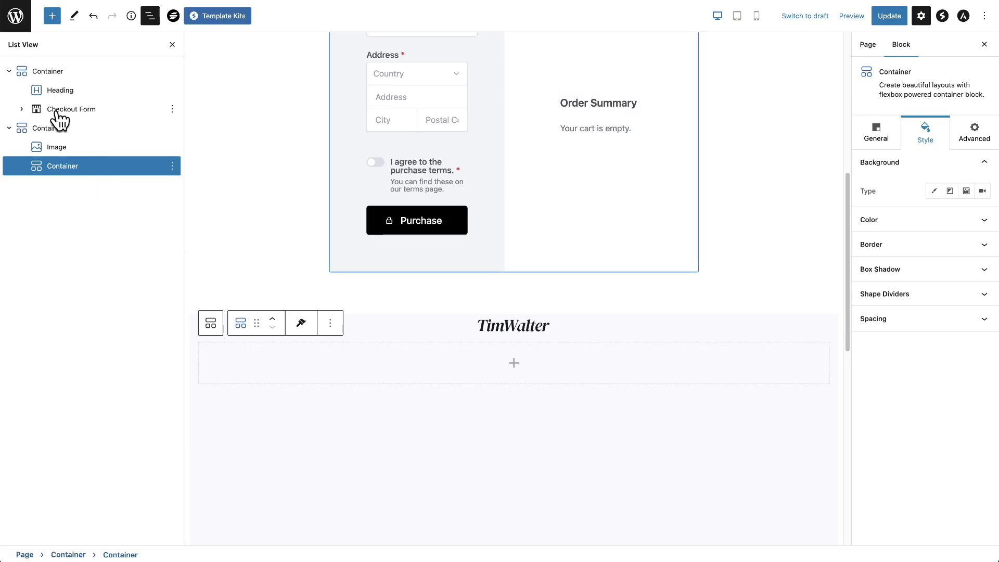
pyautogui.moveTo(58, 115); pyautogui.dragTo(103, 160)
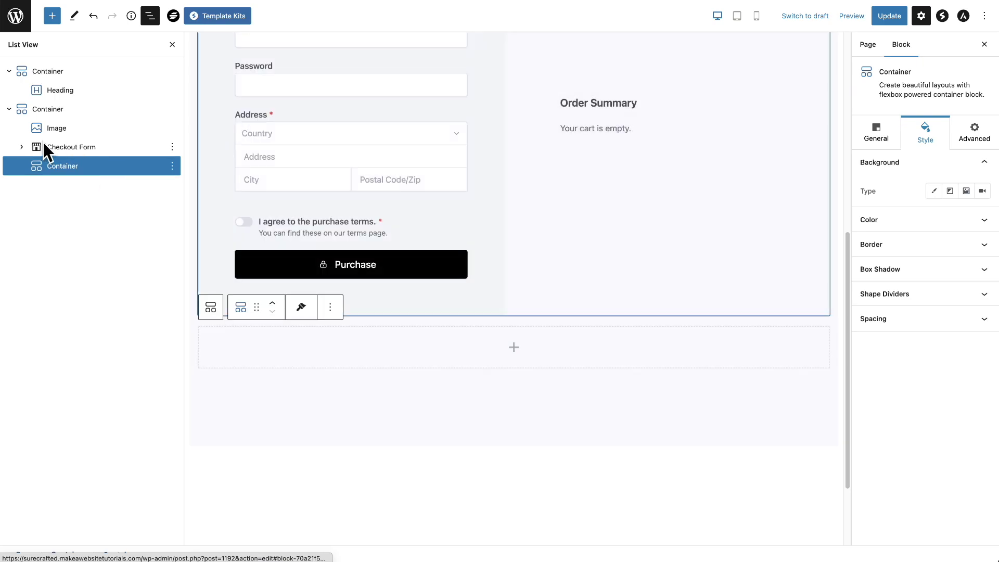
pyautogui.moveTo(43, 143); pyautogui.dragTo(114, 147)
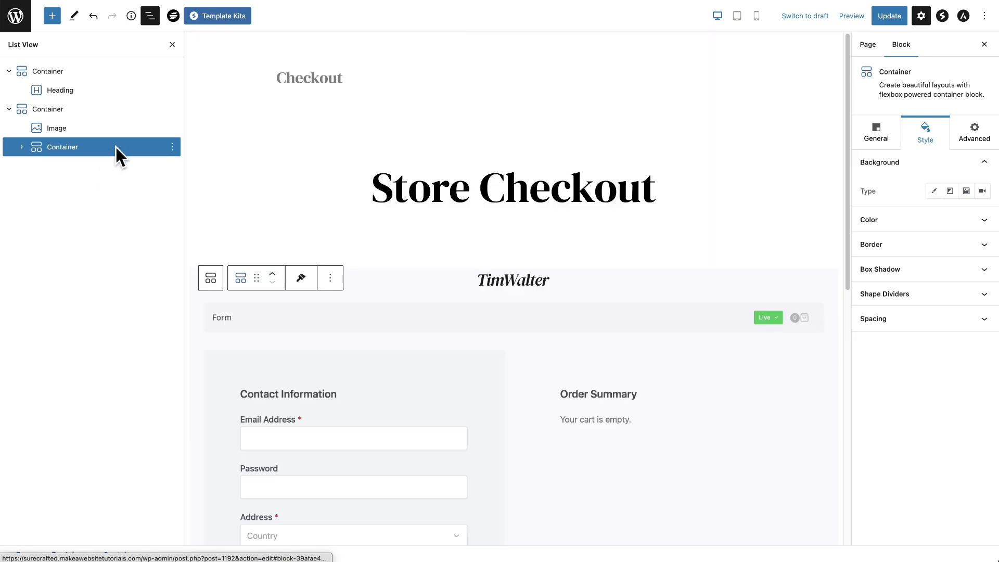
# - Remove the original container that holds the Store Checkout heading
pyautogui.scroll(-5, 411, 208)
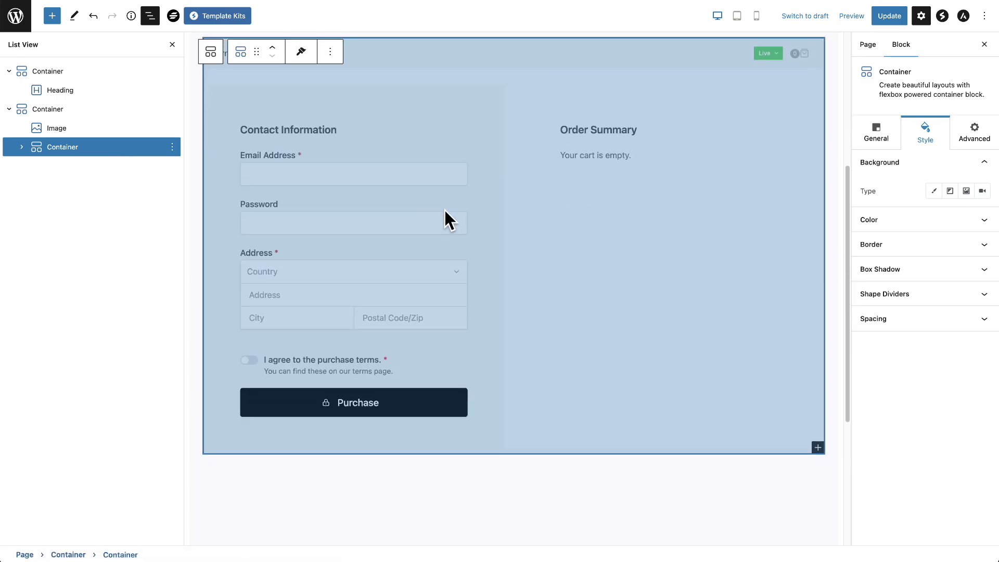
pyautogui.scroll(5, 513, 242)
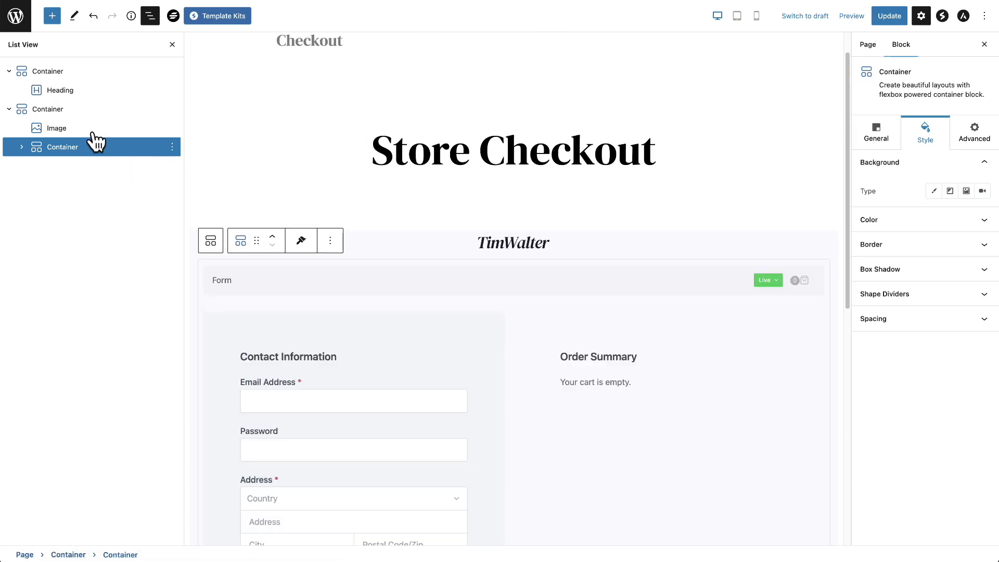
pyautogui.click(61, 74)
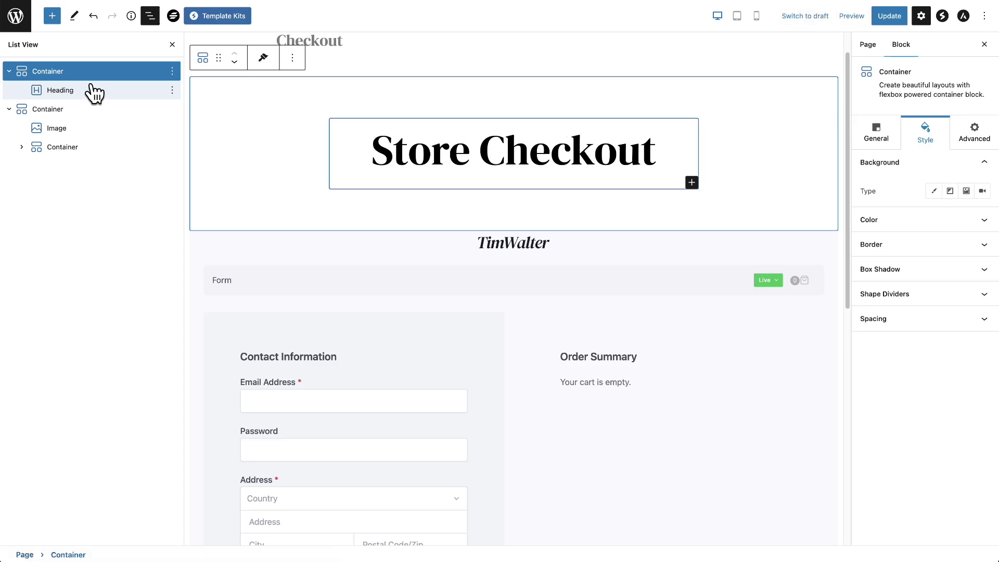
pyautogui.click(174, 72)
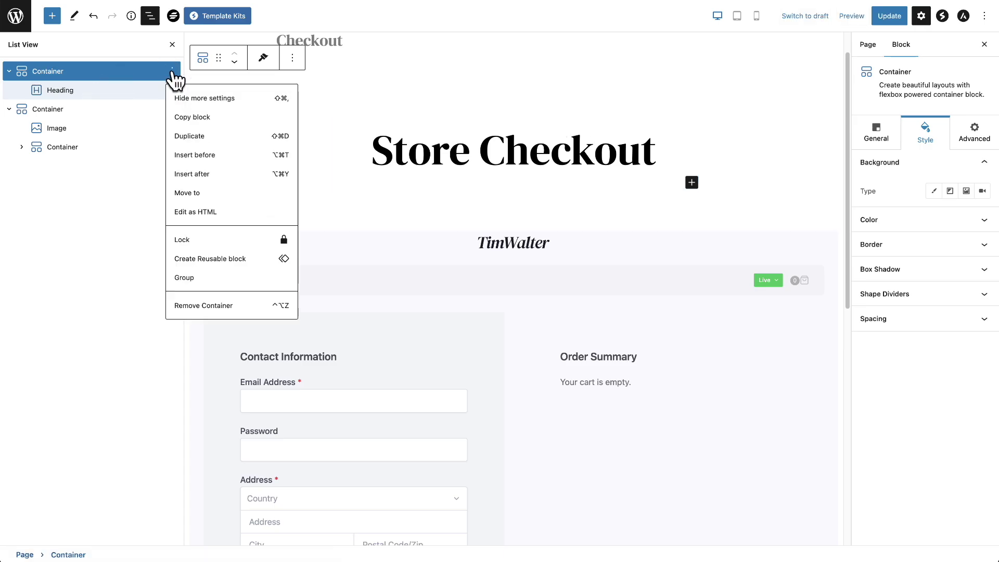
pyautogui.click(222, 306)
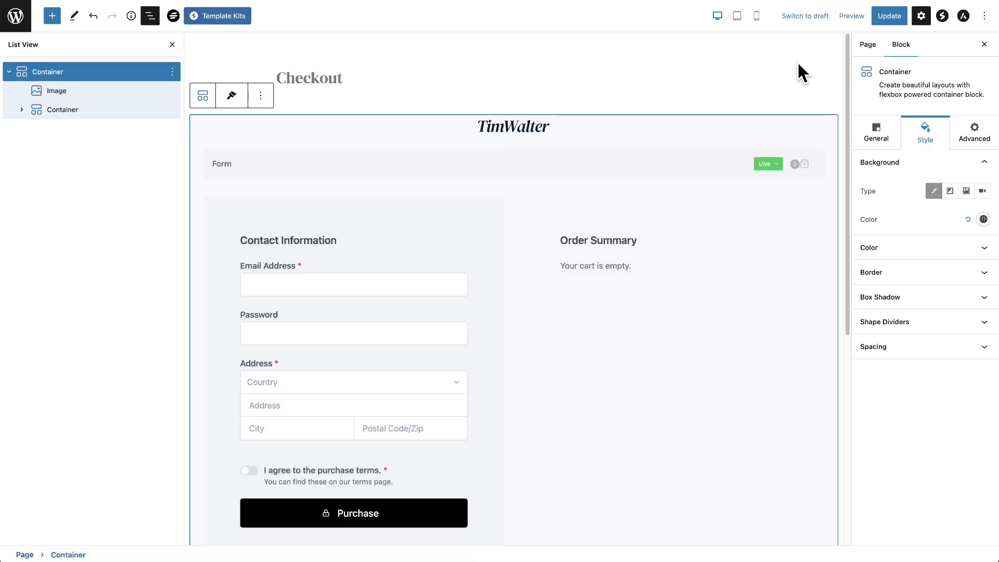
# - Update the page, then reload the live checkout page and examine its layout
pyautogui.scroll(-1, 407, 121)
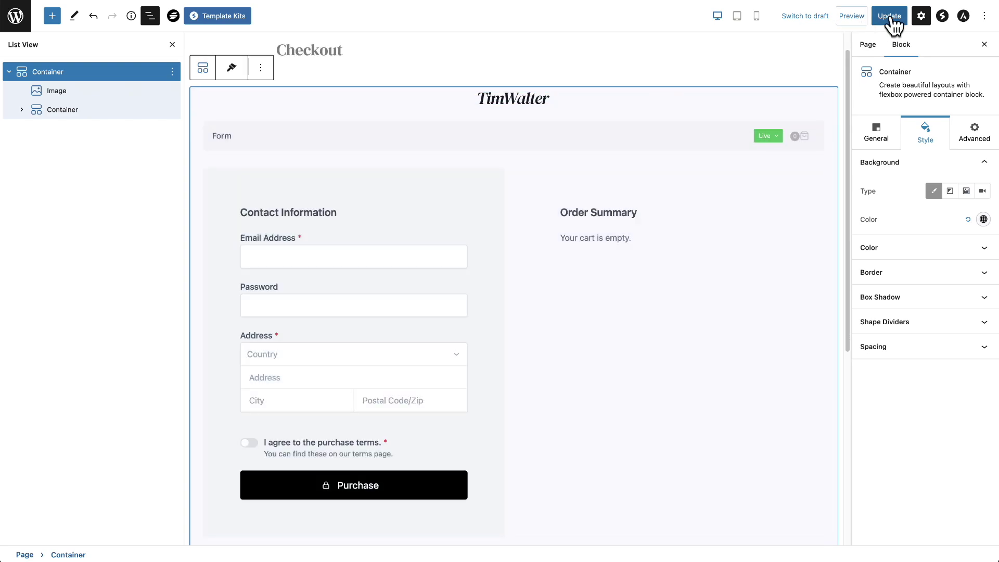
pyautogui.click(892, 19)
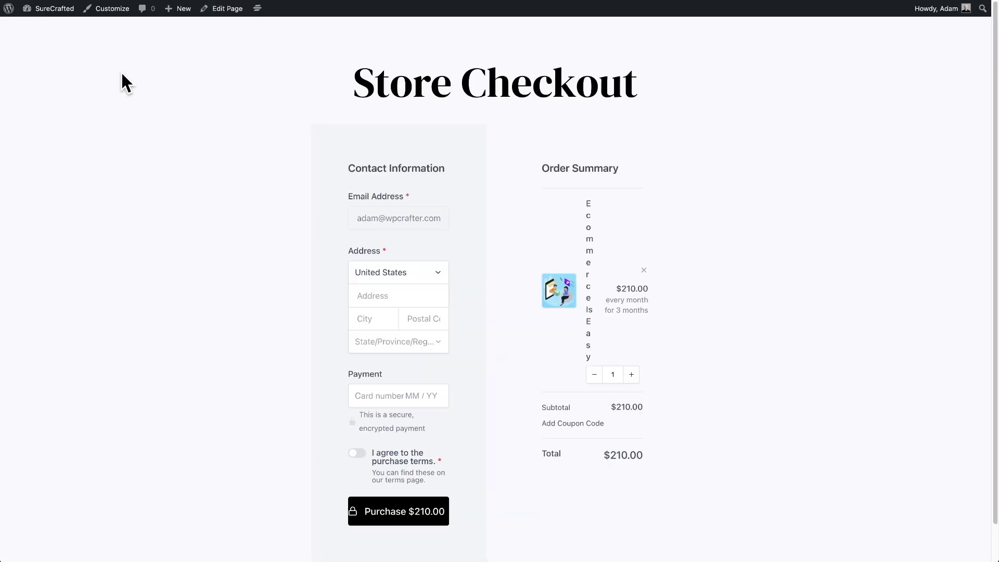
pyautogui.press('super+r')
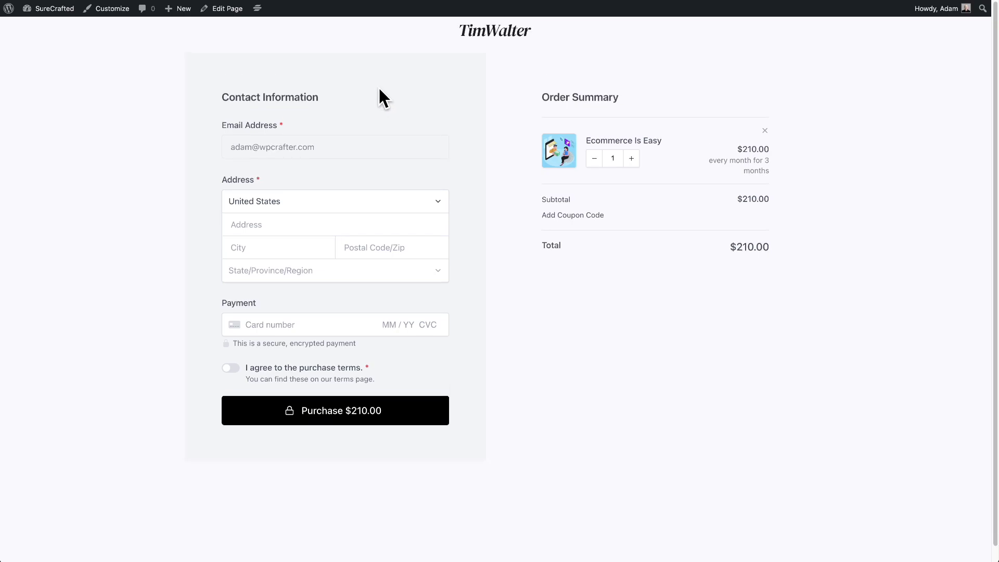
pyautogui.scroll(-1, 379, 89)
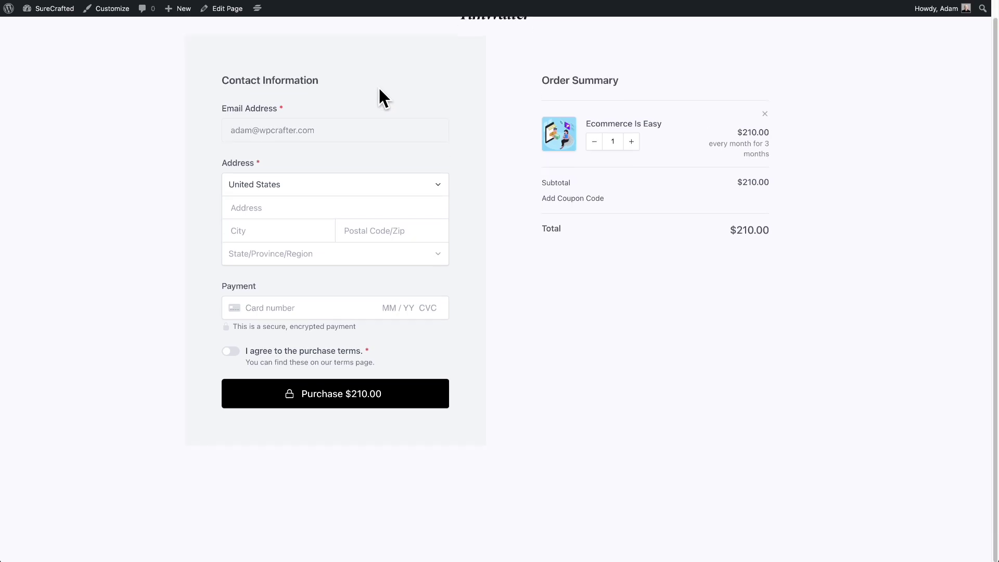
pyautogui.scroll(1, 458, 39)
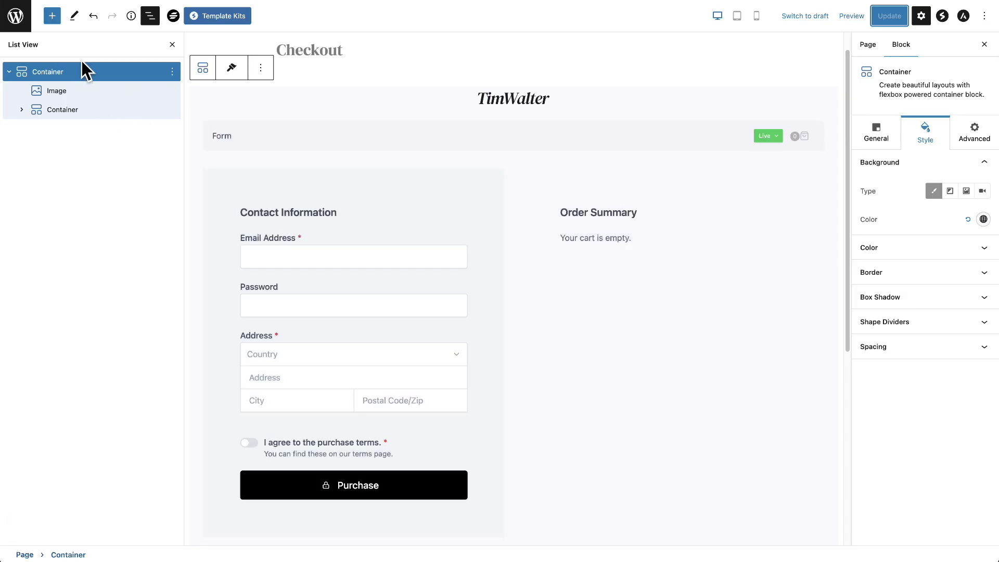
# - Justify the full-height outer container's content to the vertical center
pyautogui.click(61, 75)
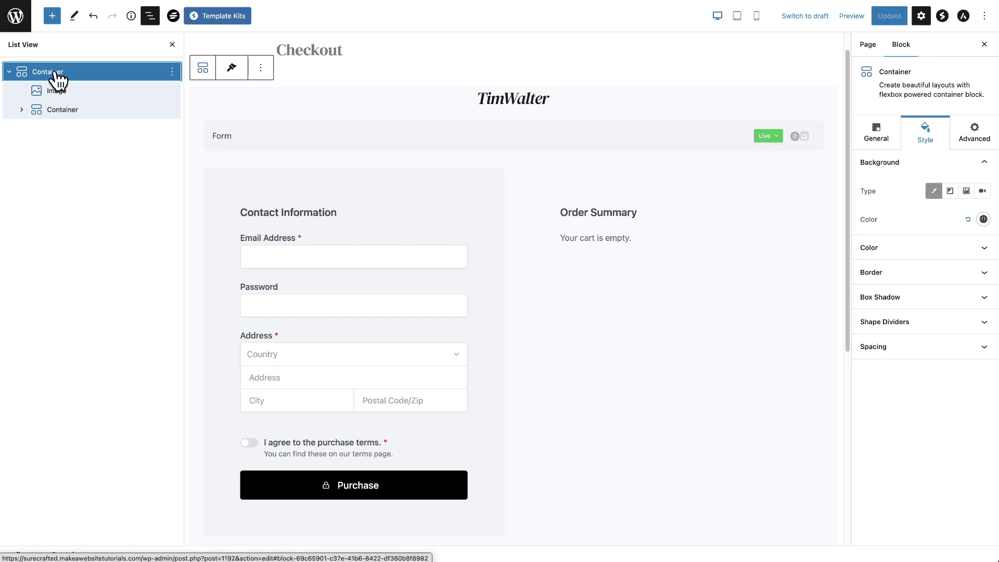
pyautogui.click(873, 140)
pyautogui.click(907, 353)
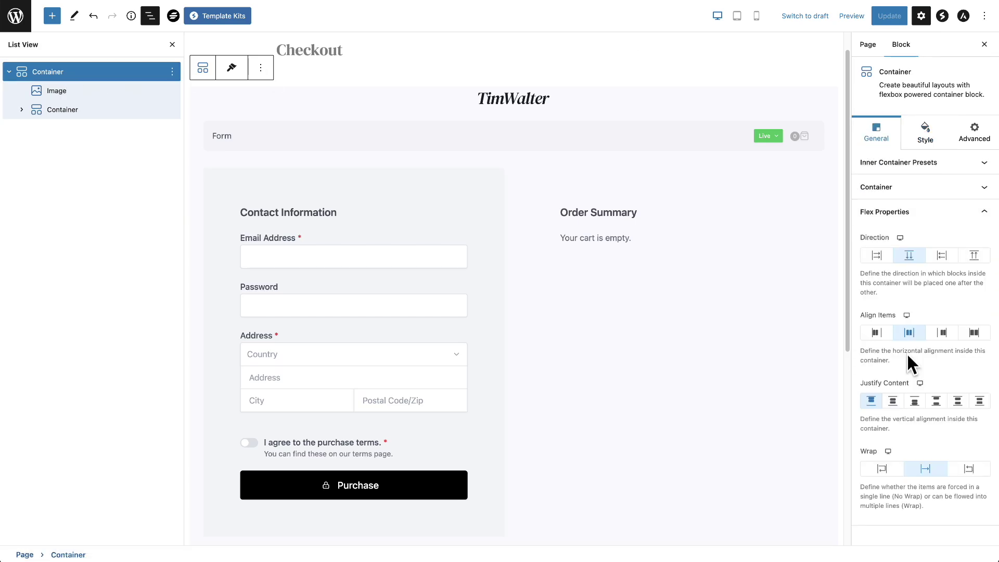
pyautogui.click(893, 401)
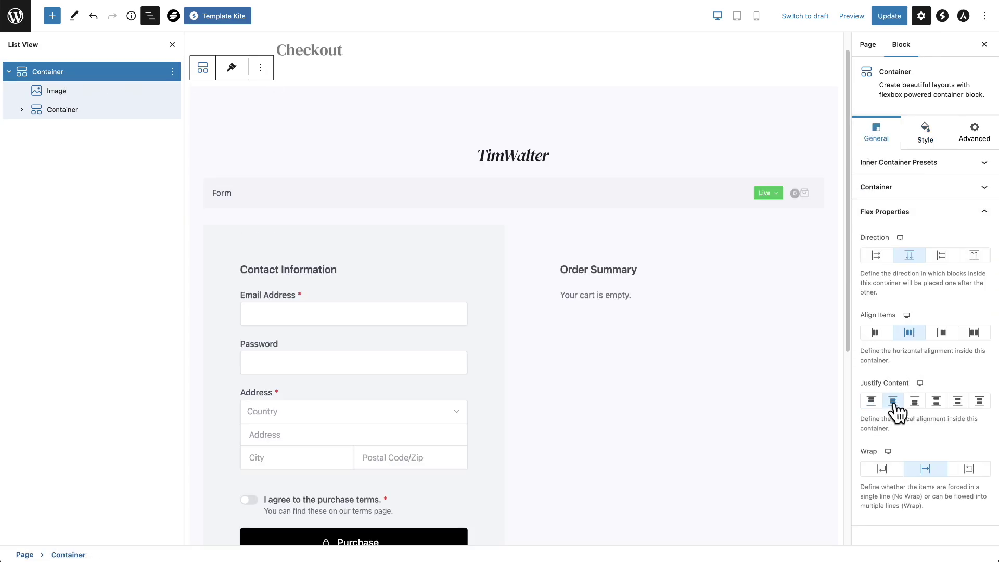
pyautogui.scroll(-3, 689, 314)
pyautogui.scroll(2, 689, 314)
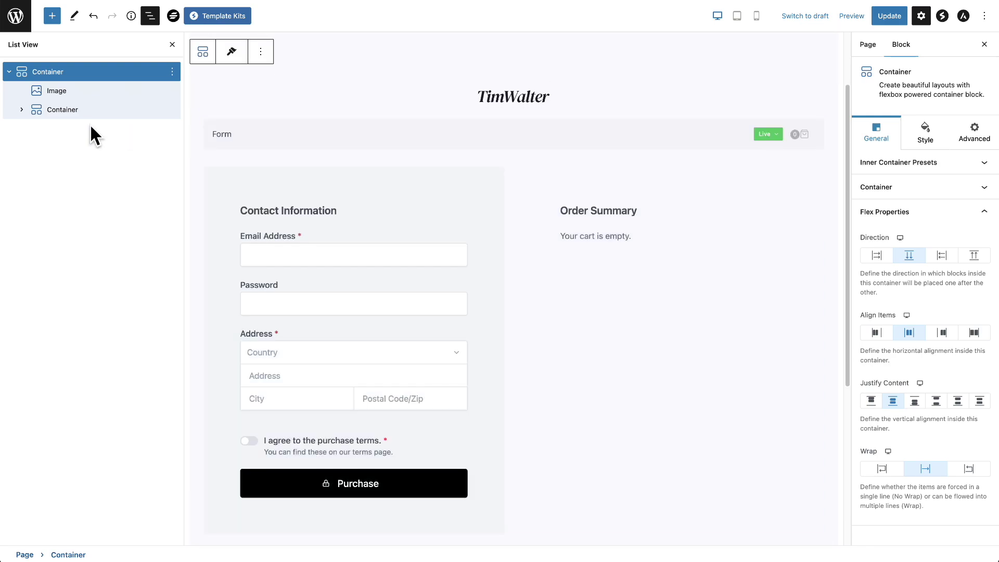
# - Give the nested container around the checkout form a solid white background, FFFFFF
pyautogui.click(61, 111)
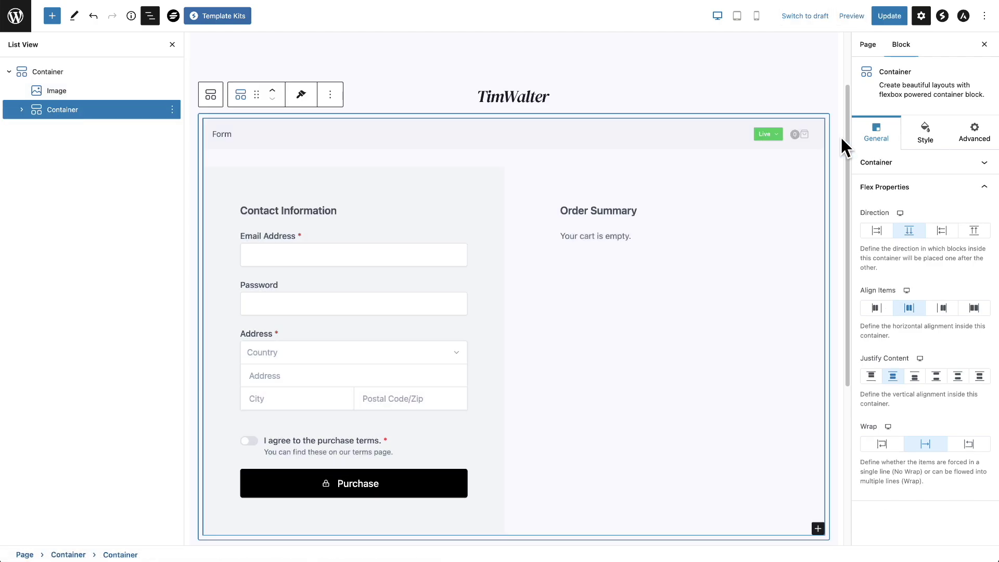
pyautogui.click(926, 133)
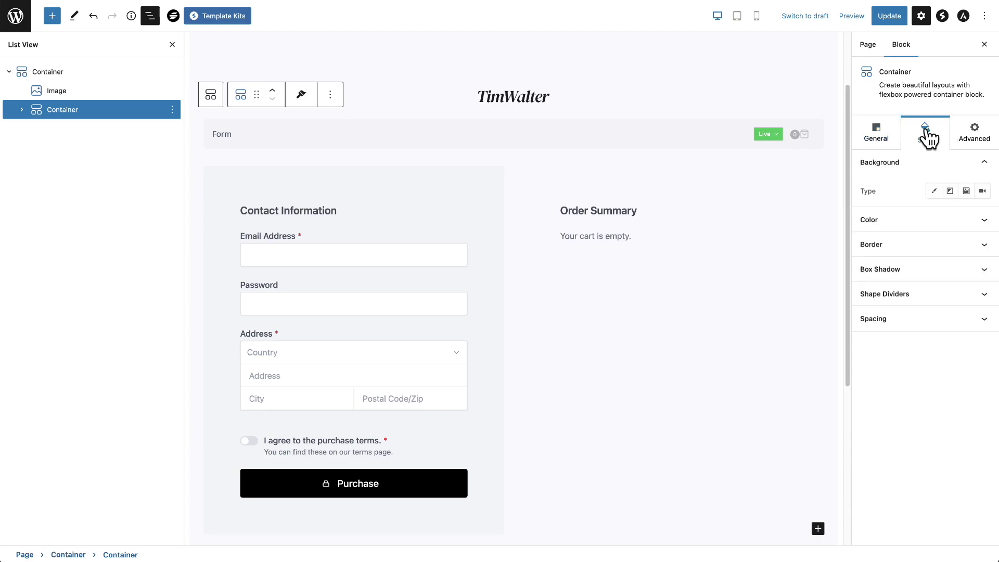
pyautogui.click(934, 191)
pyautogui.click(983, 219)
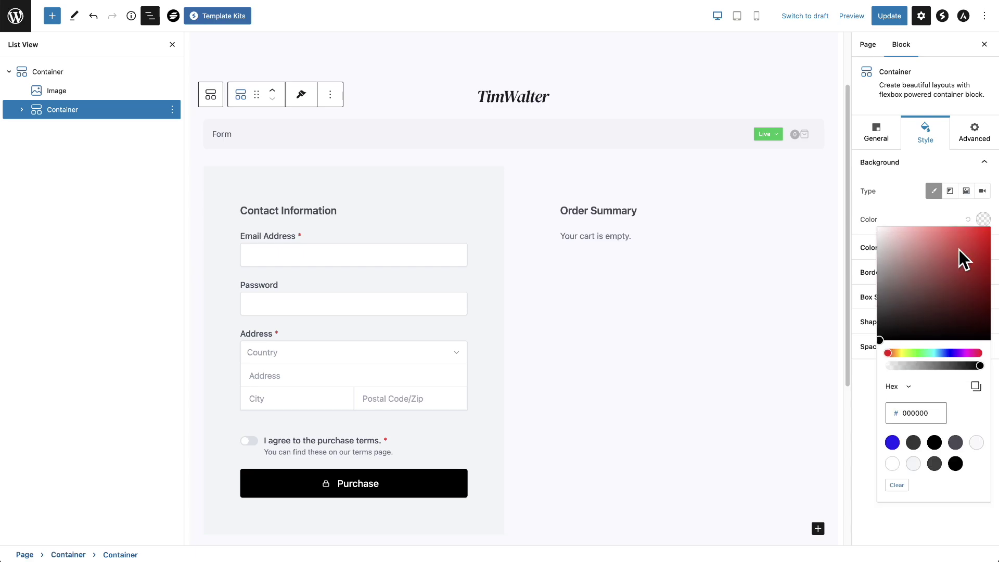
pyautogui.moveTo(924, 260); pyautogui.dragTo(876, 225)
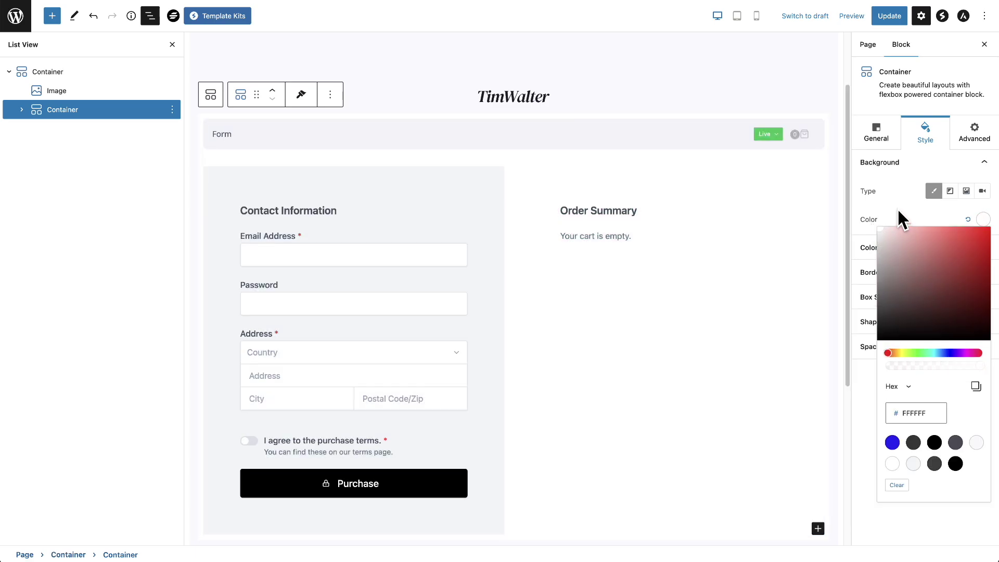
pyautogui.click(898, 211)
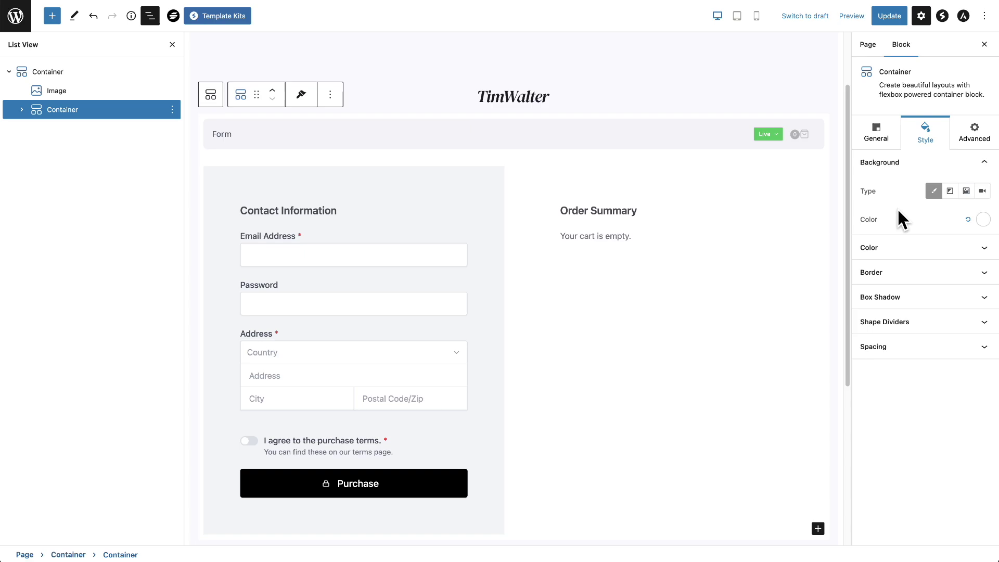
# - Apply the second box shadow preset (vertical 18, blur 40) to the checkout form's container and update the page
pyautogui.click(889, 302)
pyautogui.scroll(-2, 889, 301)
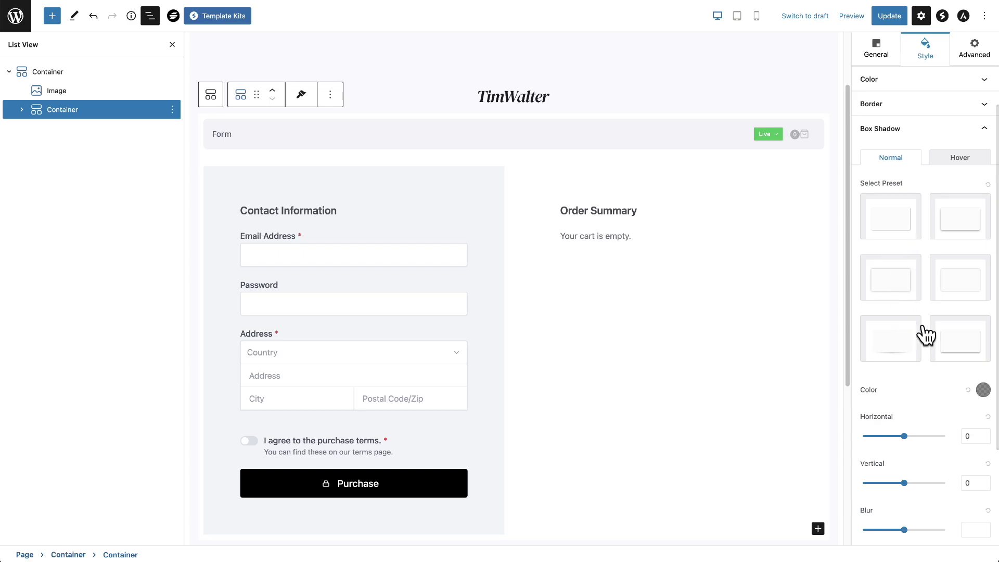
pyautogui.click(951, 350)
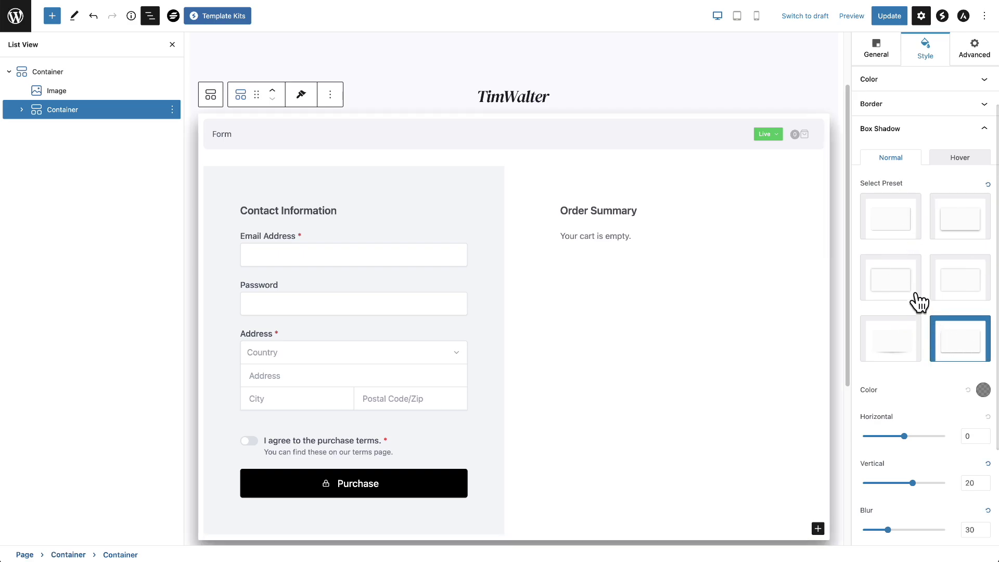
pyautogui.click(900, 285)
pyautogui.click(899, 234)
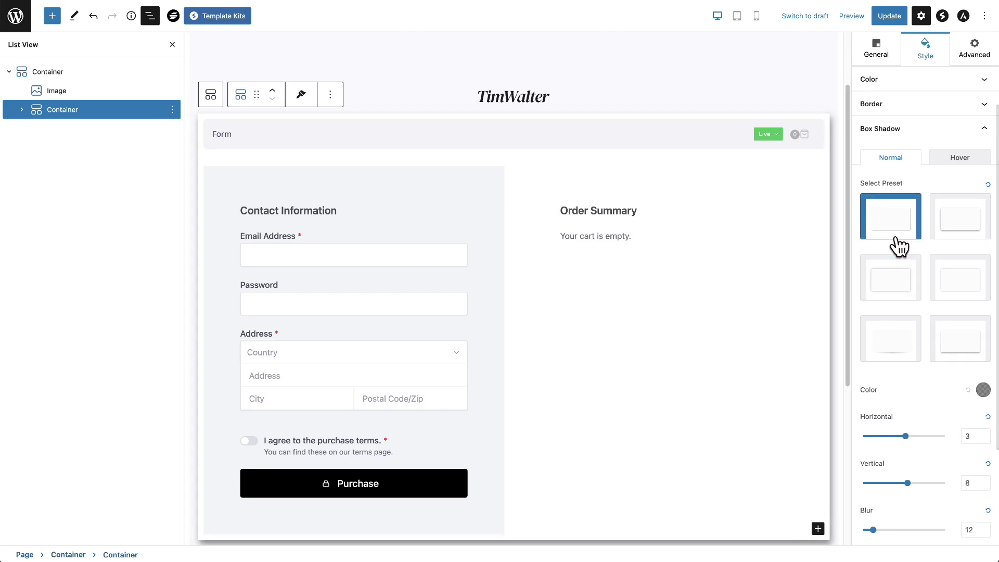
pyautogui.click(944, 238)
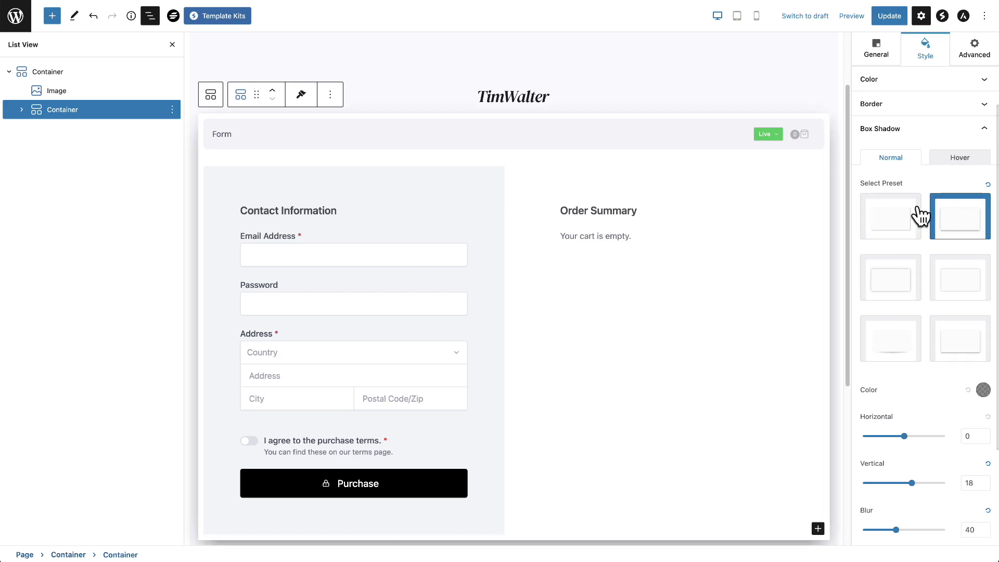
pyautogui.click(890, 15)
pyautogui.click(840, 17)
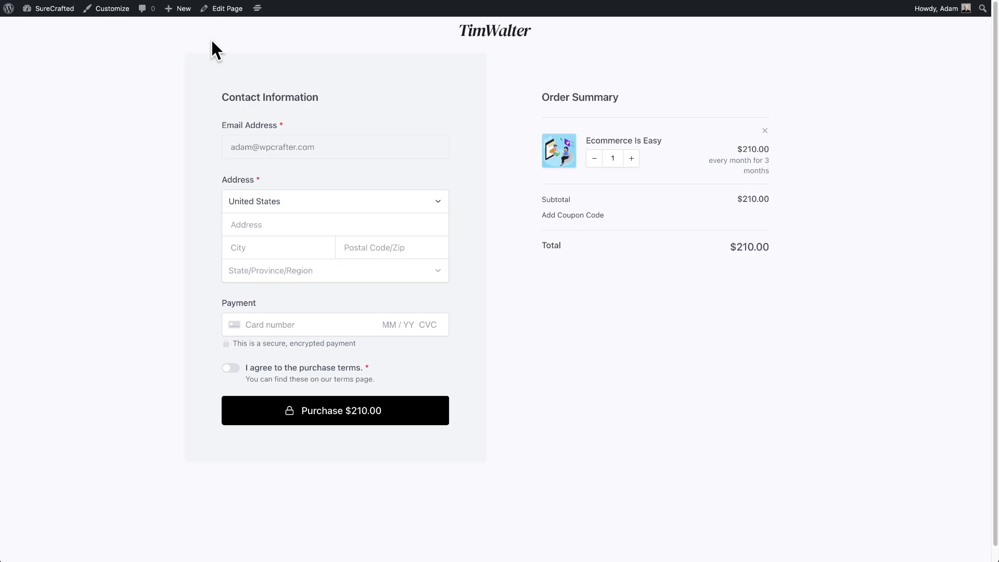
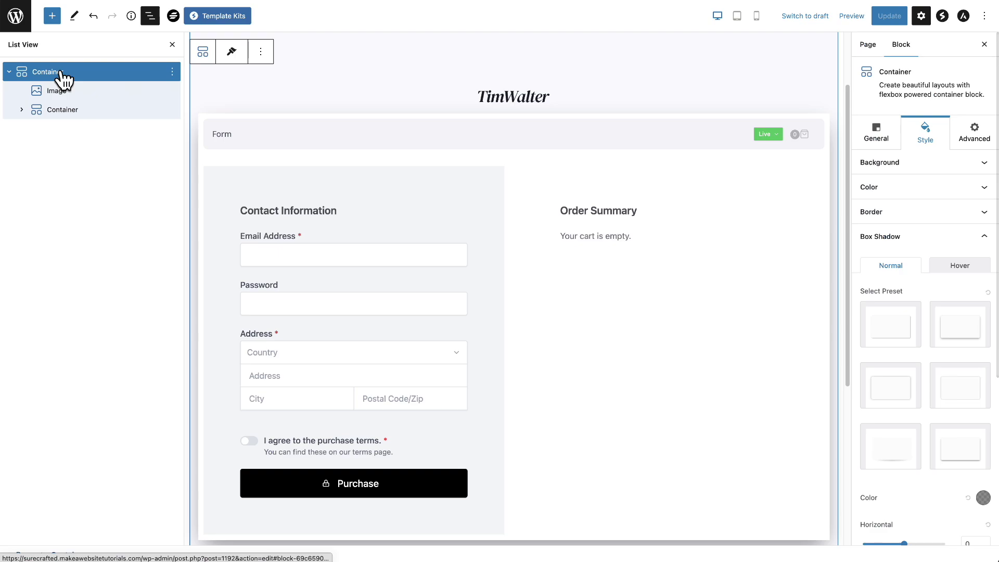
# - Set the padding of the checkout form's container to 0 px on all sides, then update the page and reload the live checkout
pyautogui.click(74, 111)
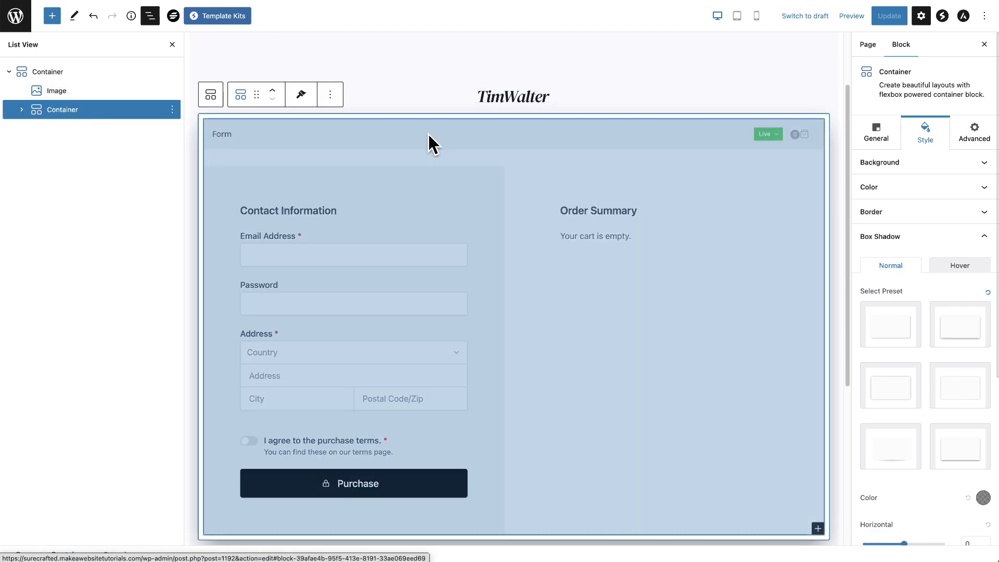
pyautogui.scroll(-5, 921, 236)
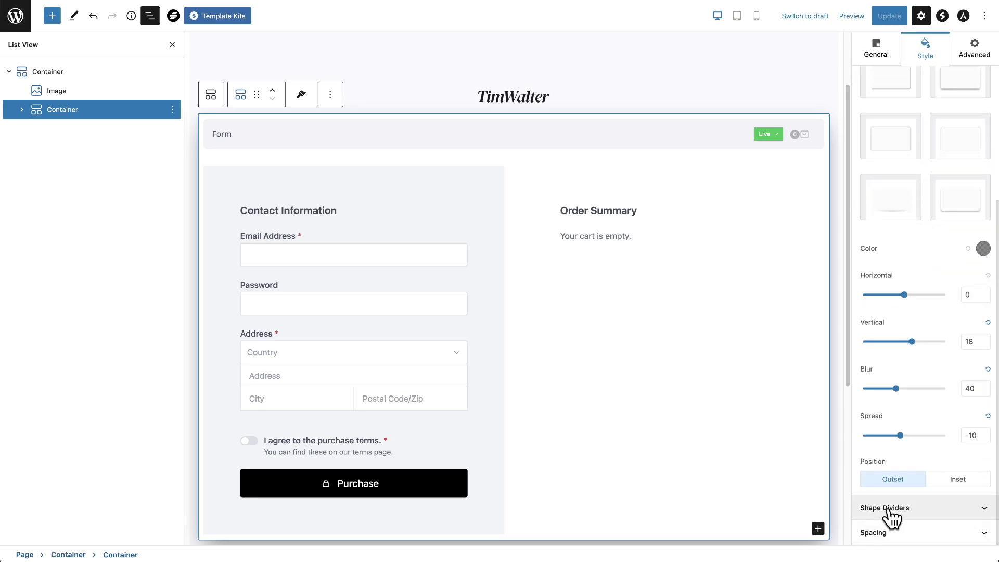
pyautogui.click(891, 534)
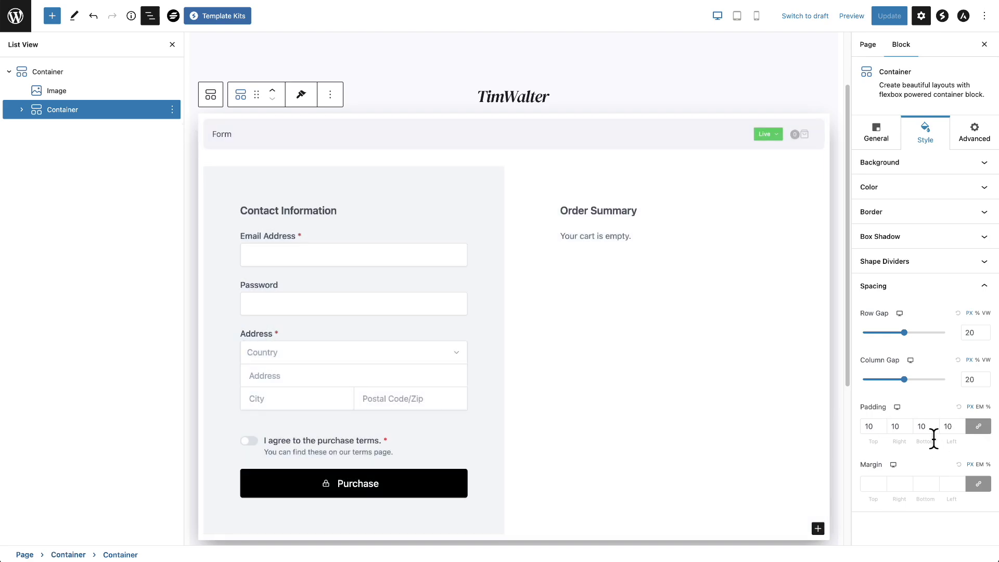
pyautogui.click(880, 423)
pyautogui.press('BackSpace')
pyautogui.press('BackSpace')
pyautogui.write('0')
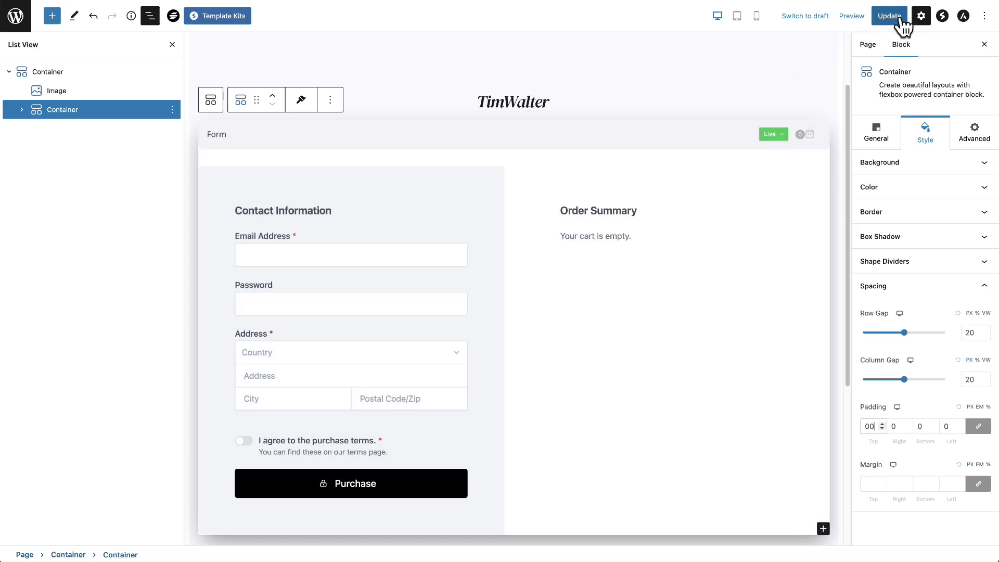
pyautogui.click(890, 16)
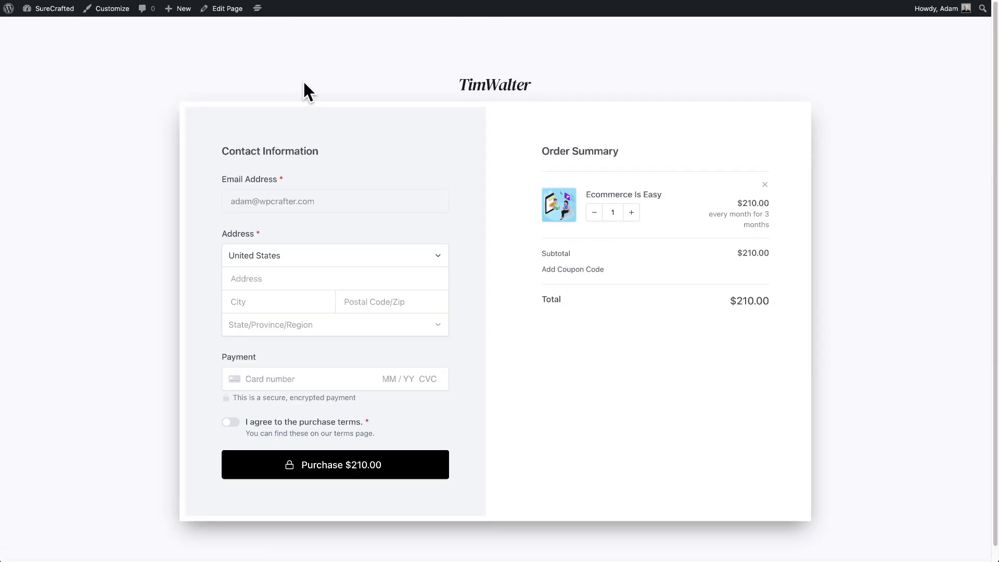
pyautogui.press('super+r')
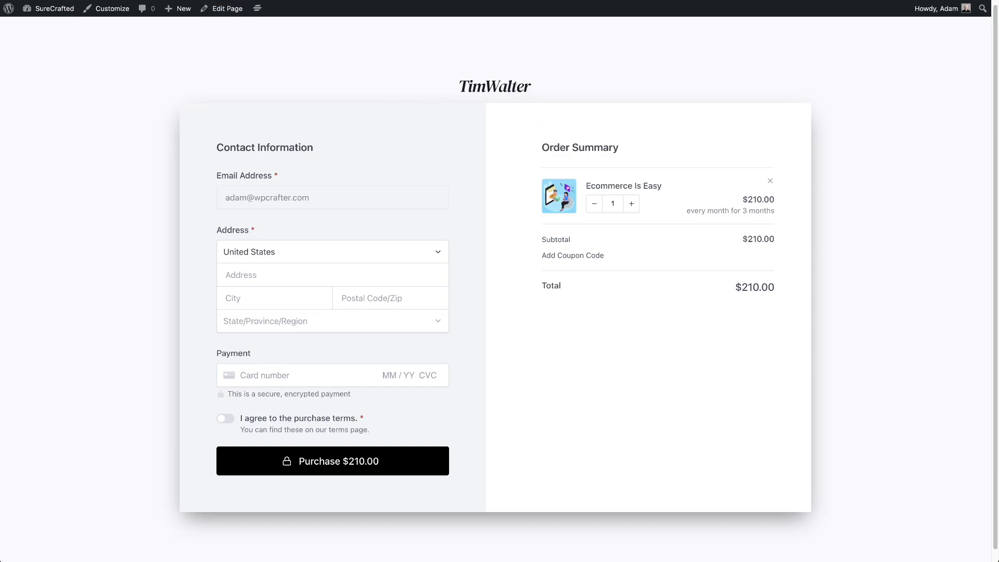
# - Unlink the logo image's margins in the page editor and set its bottom margin to 30 px
pyautogui.hotkey('ctrl', 'shift', 'Tab')
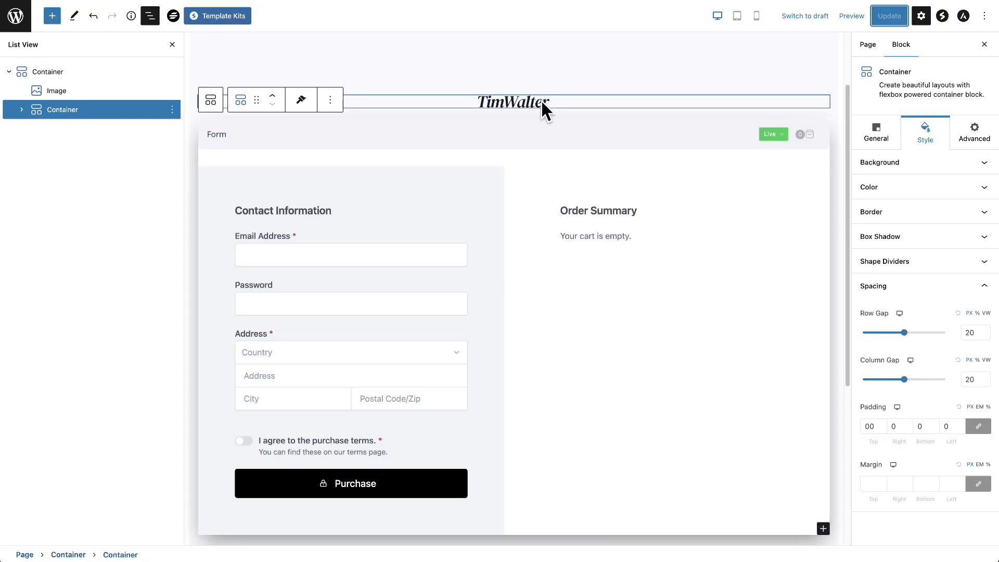
pyautogui.click(541, 101)
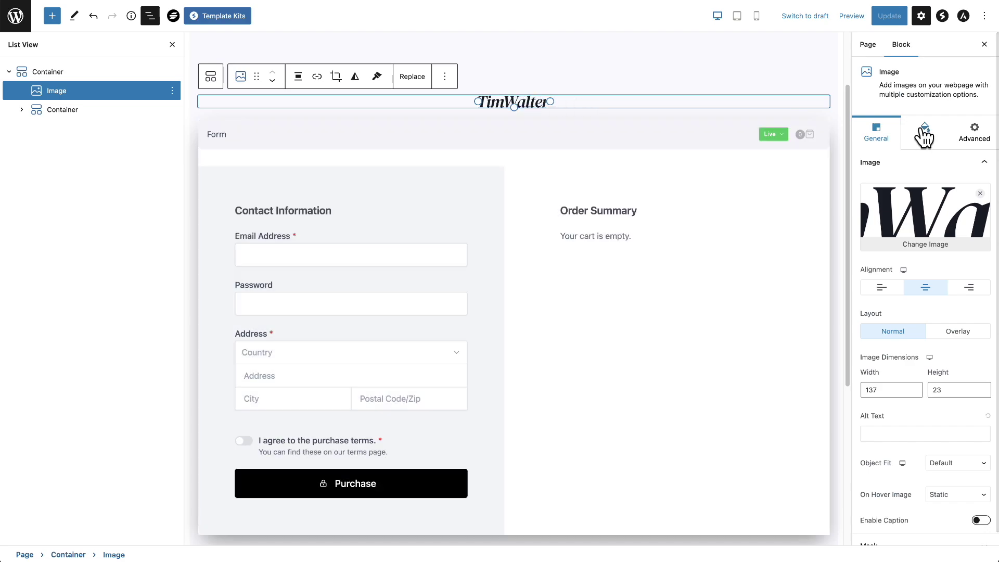
pyautogui.click(925, 131)
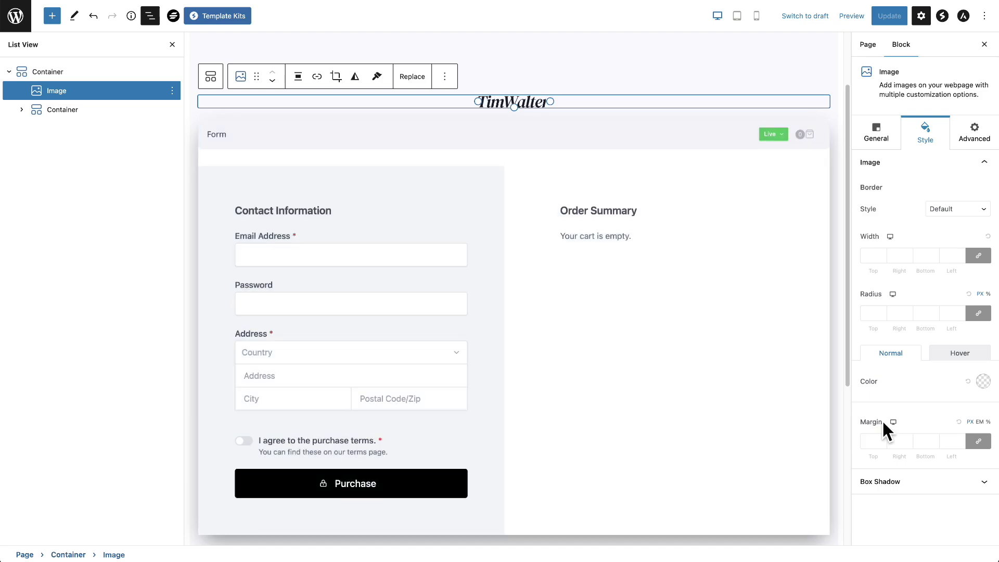
pyautogui.click(979, 442)
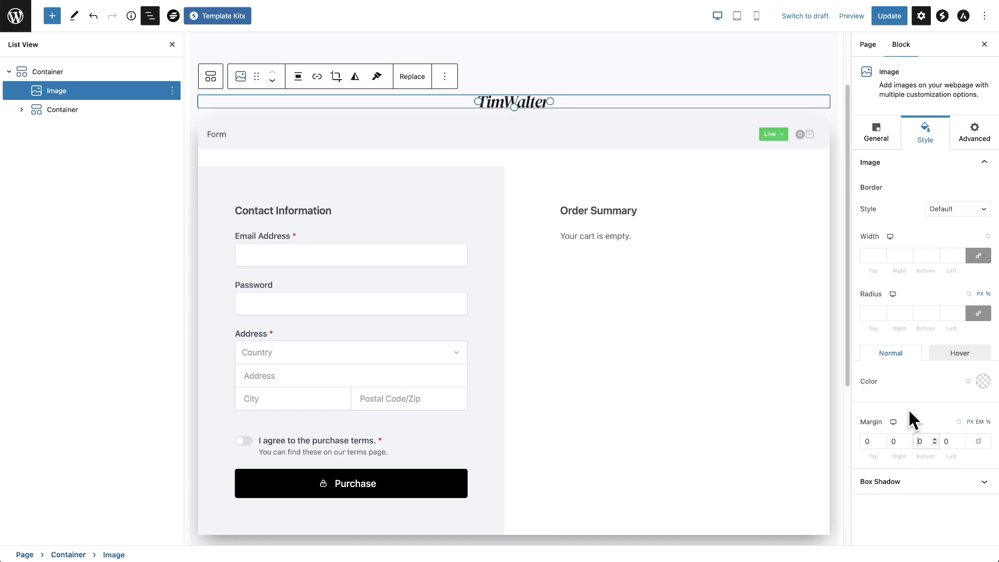
pyautogui.write('300')
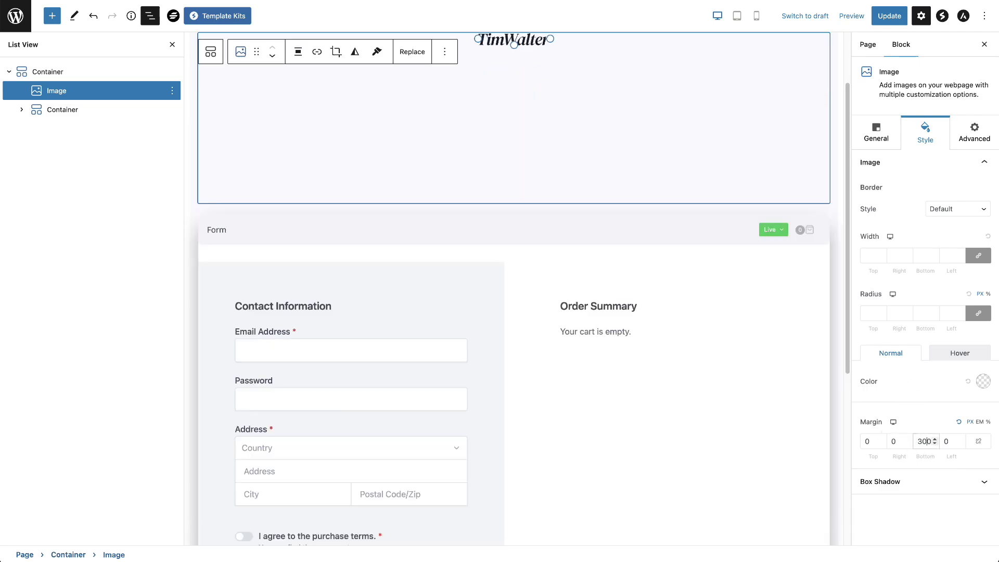
pyautogui.press('BackSpace')
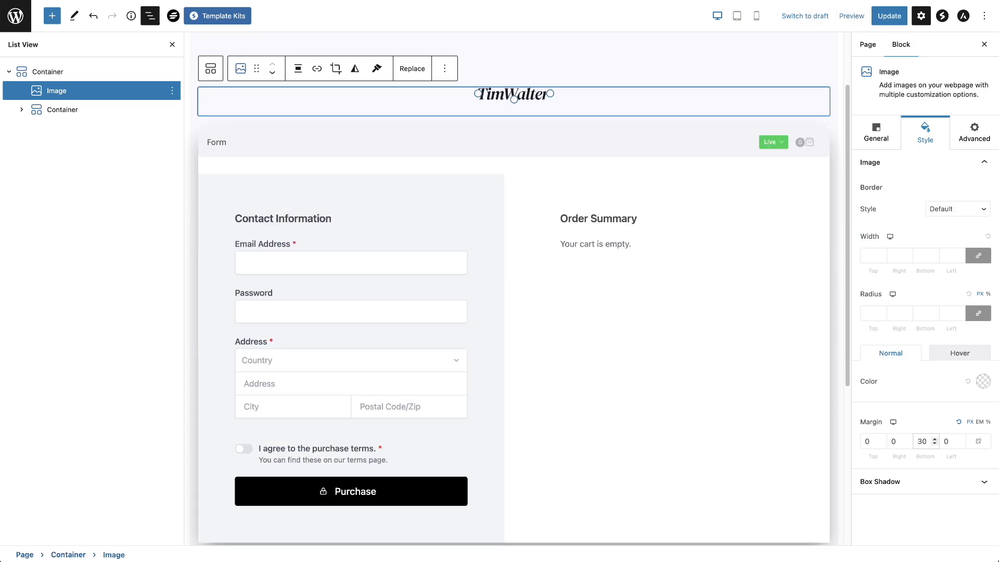
# - Update the page, then reload the live checkout and examine the spacing between the logo and the form
pyautogui.click(894, 15)
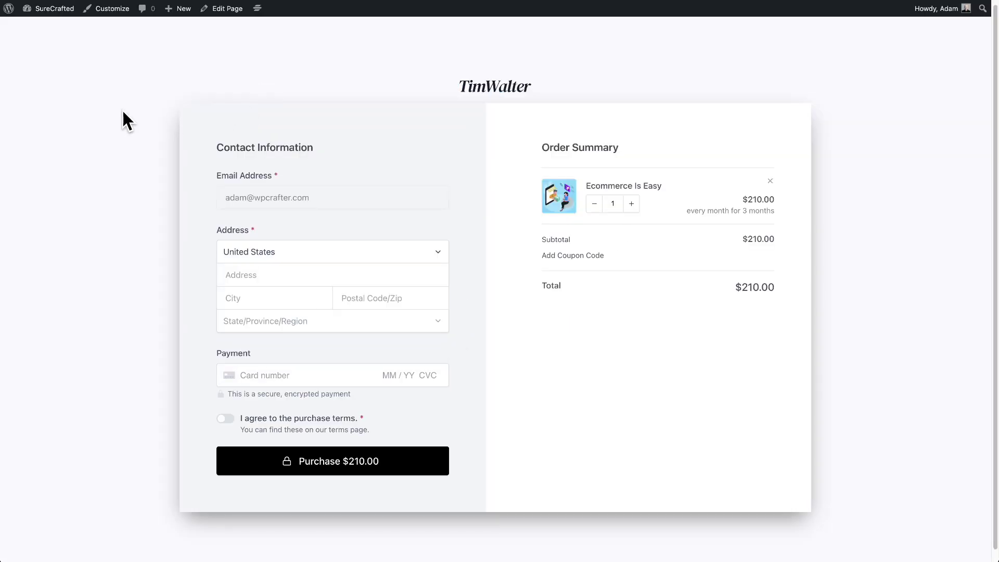
pyautogui.press('super+r')
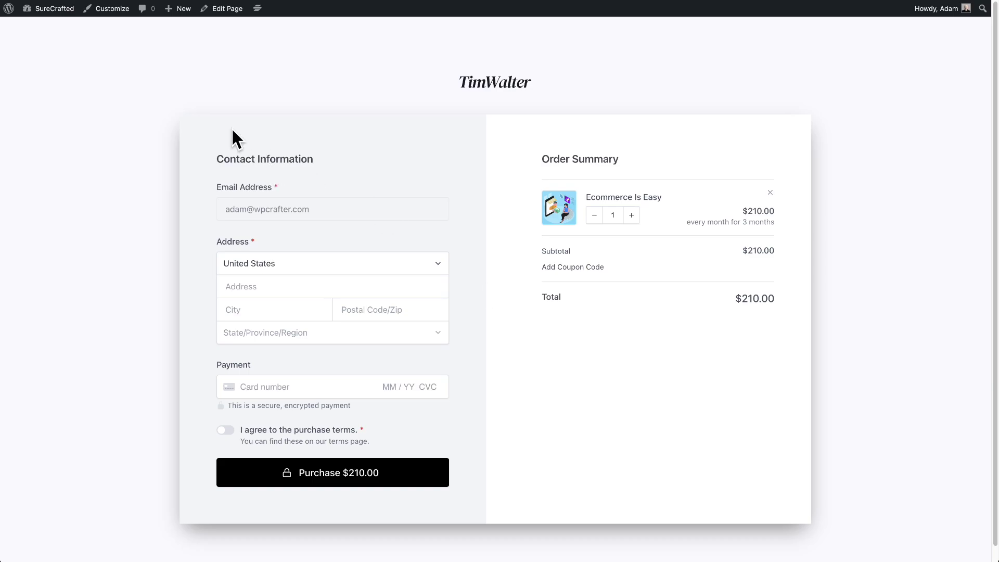
pyautogui.scroll(-1, 265, 83)
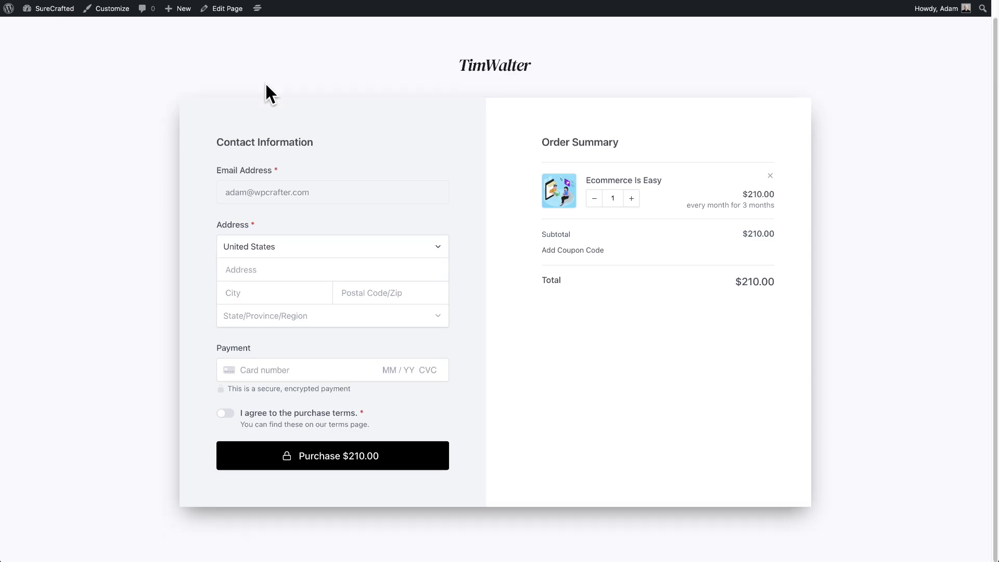
pyautogui.scroll(1, 266, 83)
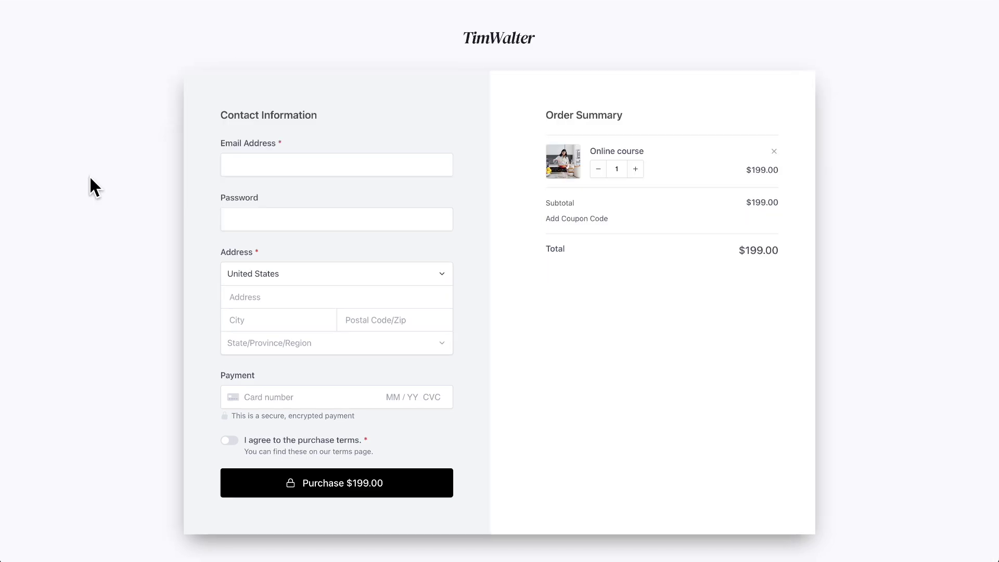
# - Check the email and password fields on the Online course checkout, and test how the page behaves in a shorter browser window
pyautogui.click(357, 167)
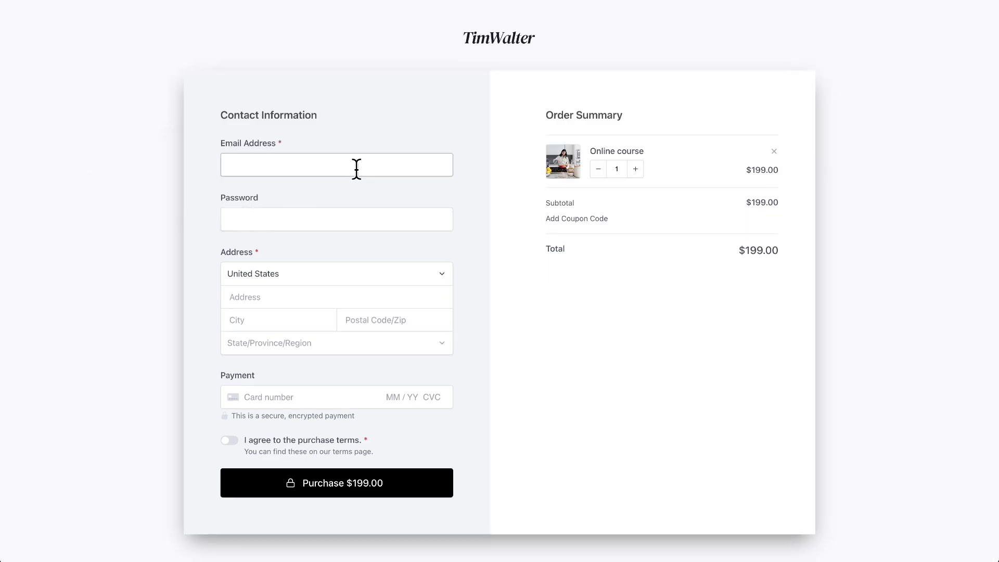
pyautogui.click(362, 218)
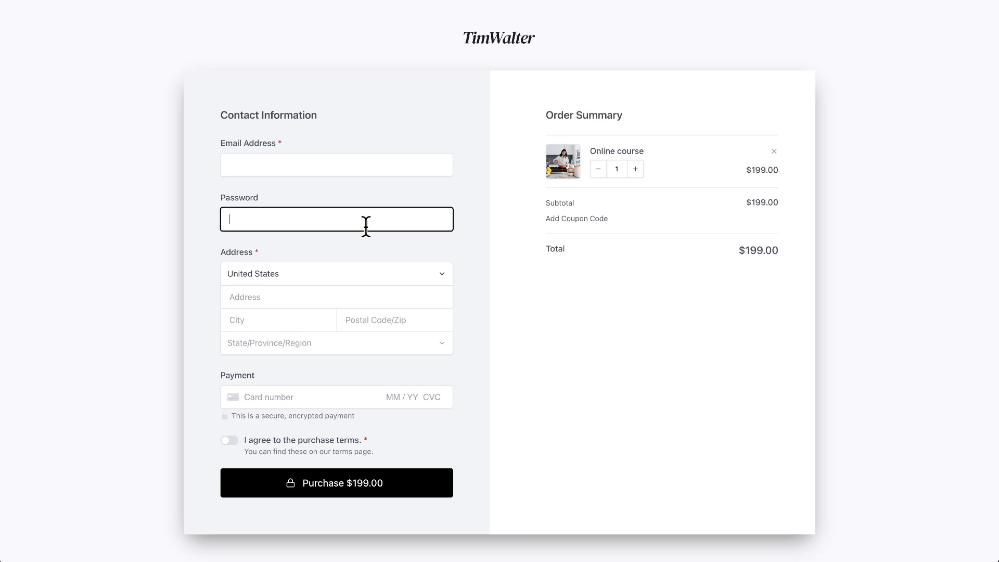
pyautogui.click(551, 293)
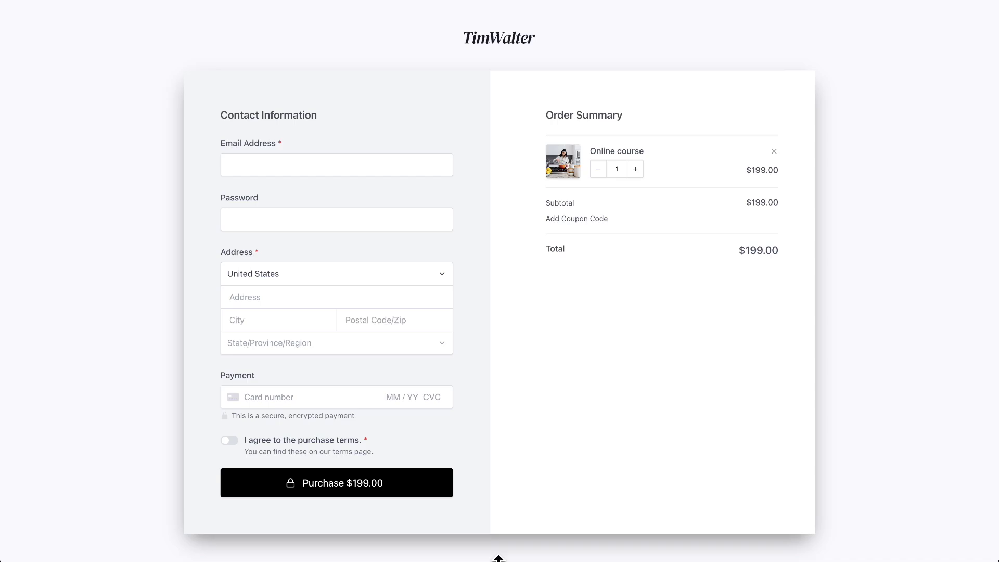
pyautogui.moveTo(498, 557); pyautogui.dragTo(504, 430)
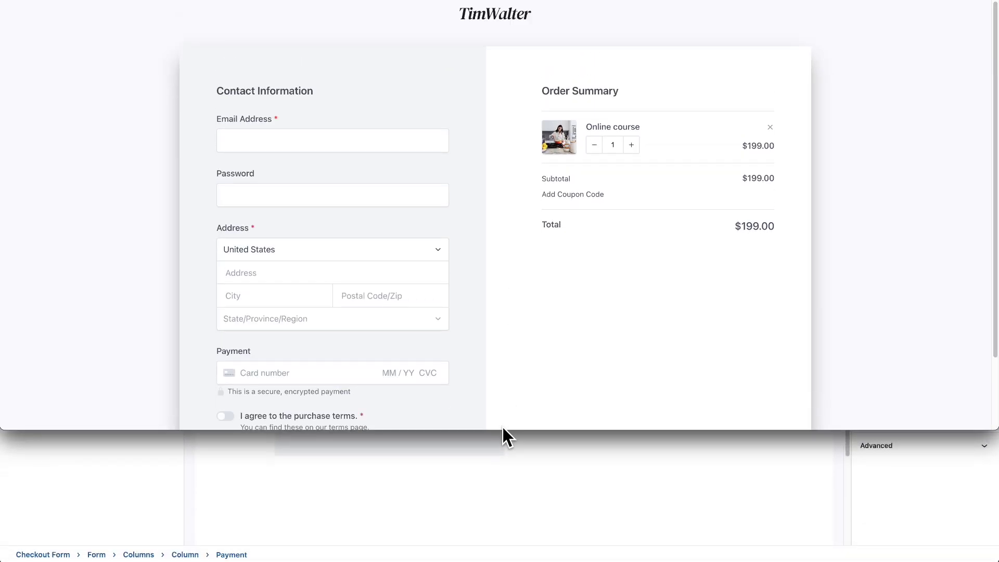
pyautogui.moveTo(502, 430); pyautogui.dragTo(514, 557)
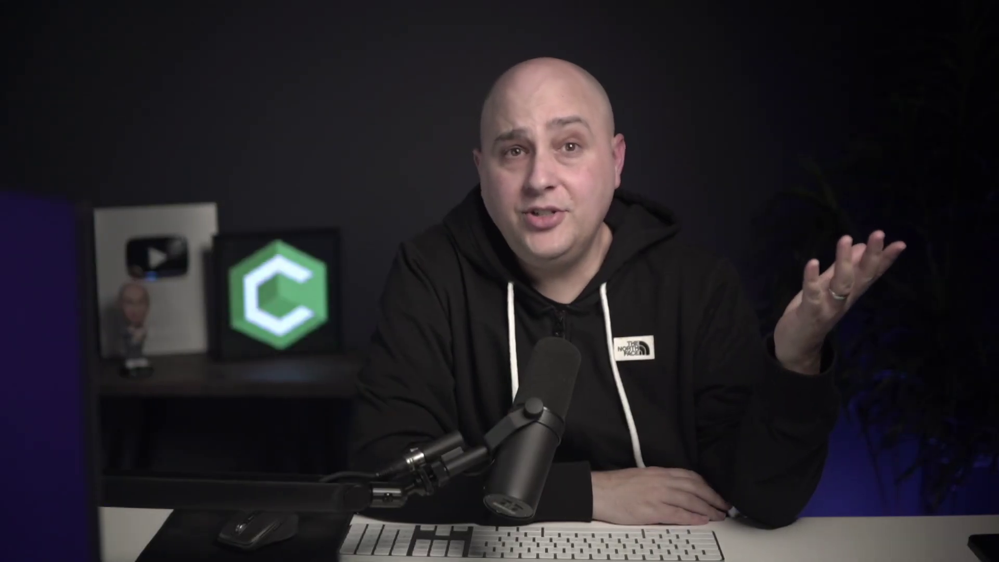